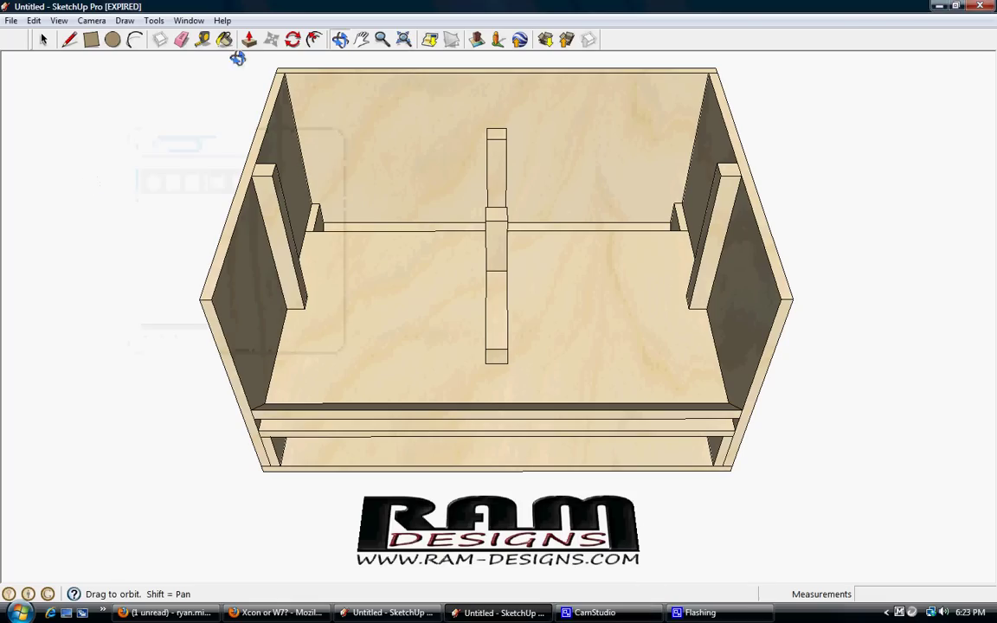
Draw edges down the box's right front corner to close a narrow strip face.
click(74, 40)
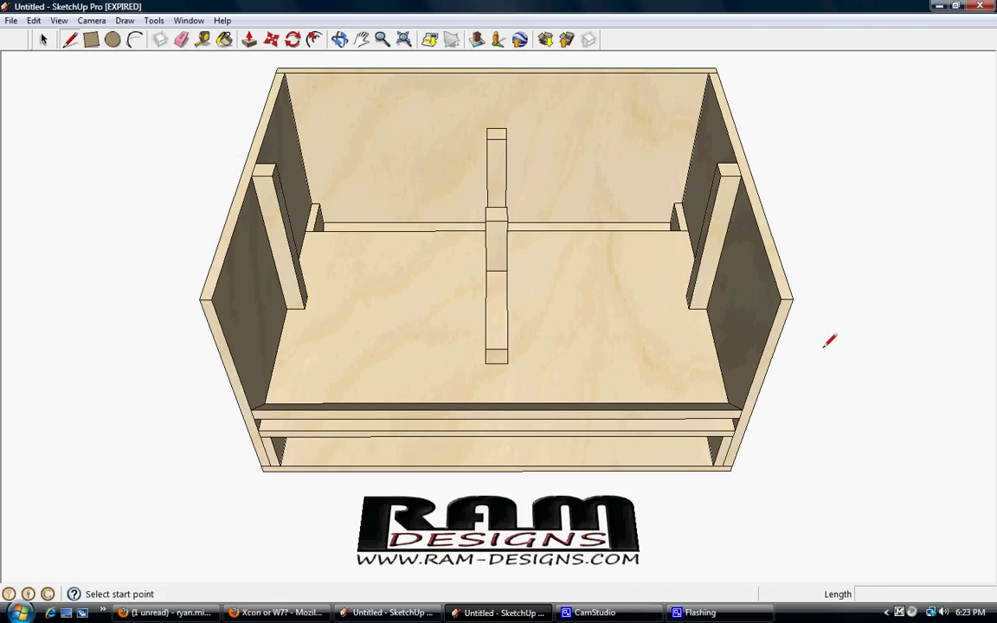
click(793, 299)
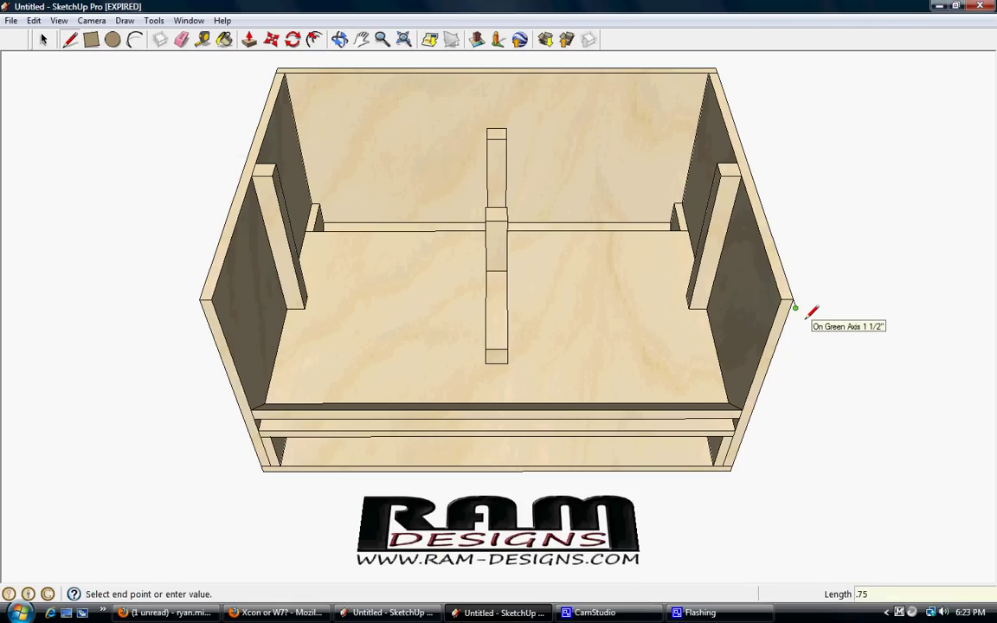
click(732, 476)
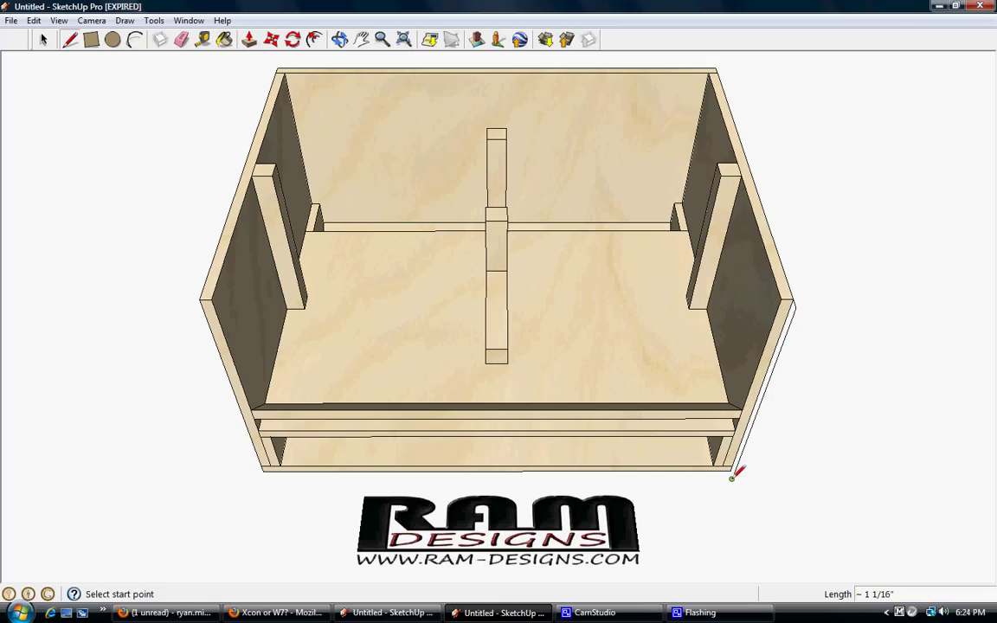
click(731, 476)
click(734, 468)
Sample the plywood material onto the strip and pull it out 37" into a front panel.
click(224, 39)
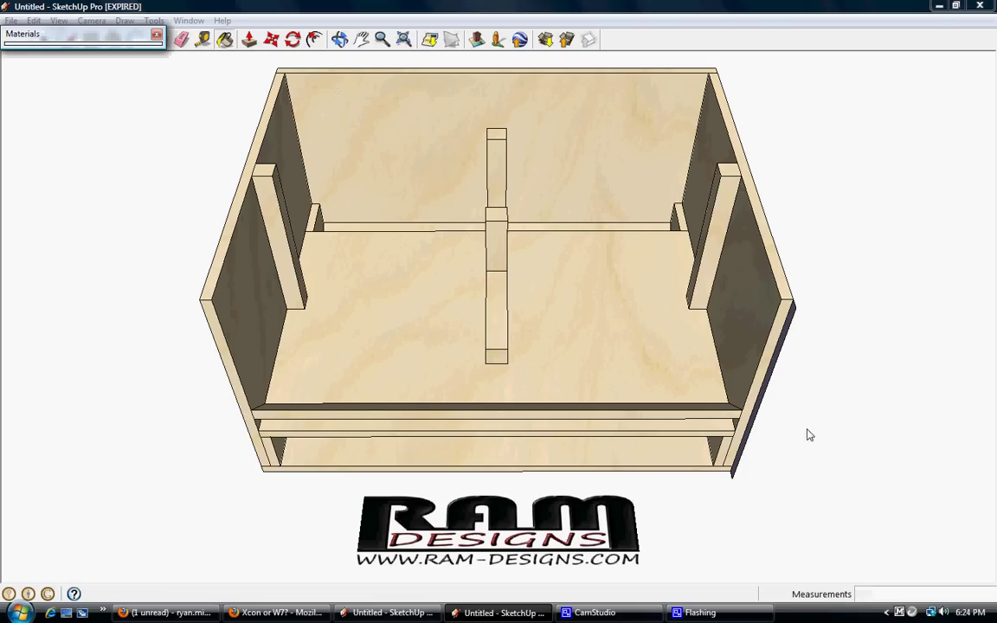
key(alt)
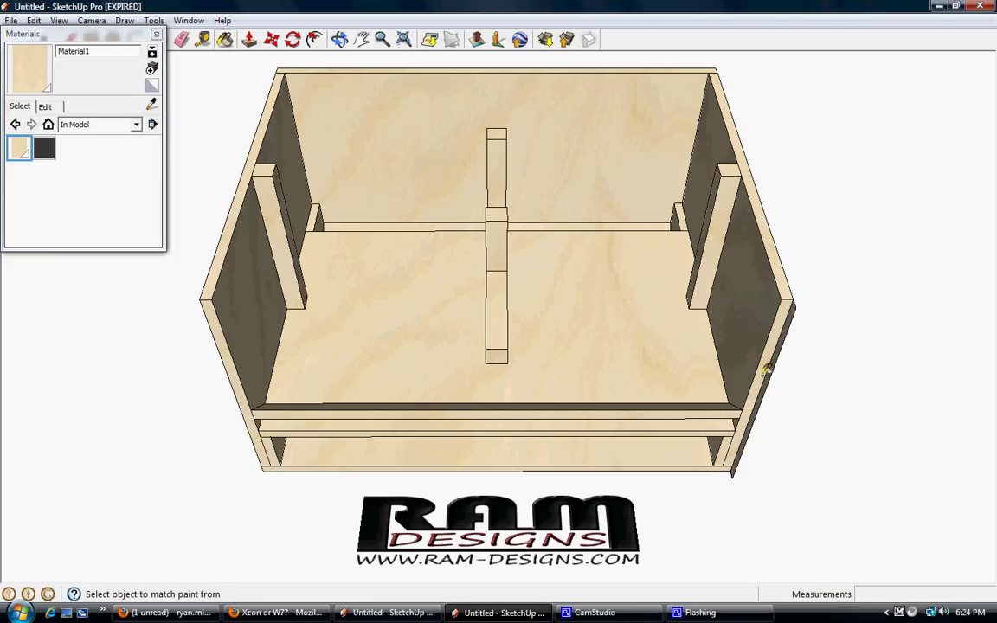
click(157, 35)
click(248, 39)
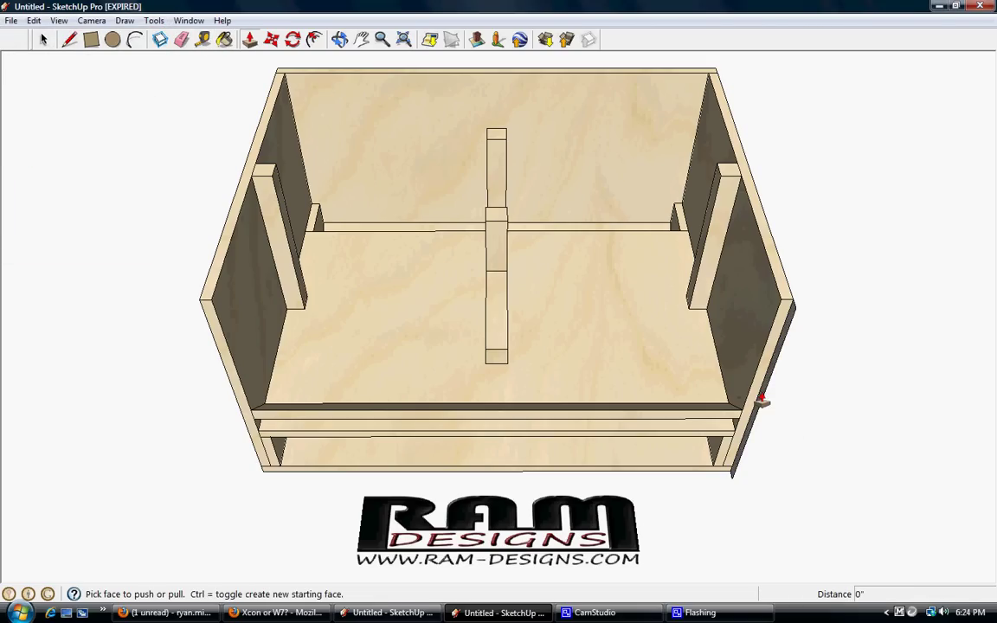
click(763, 403)
click(199, 304)
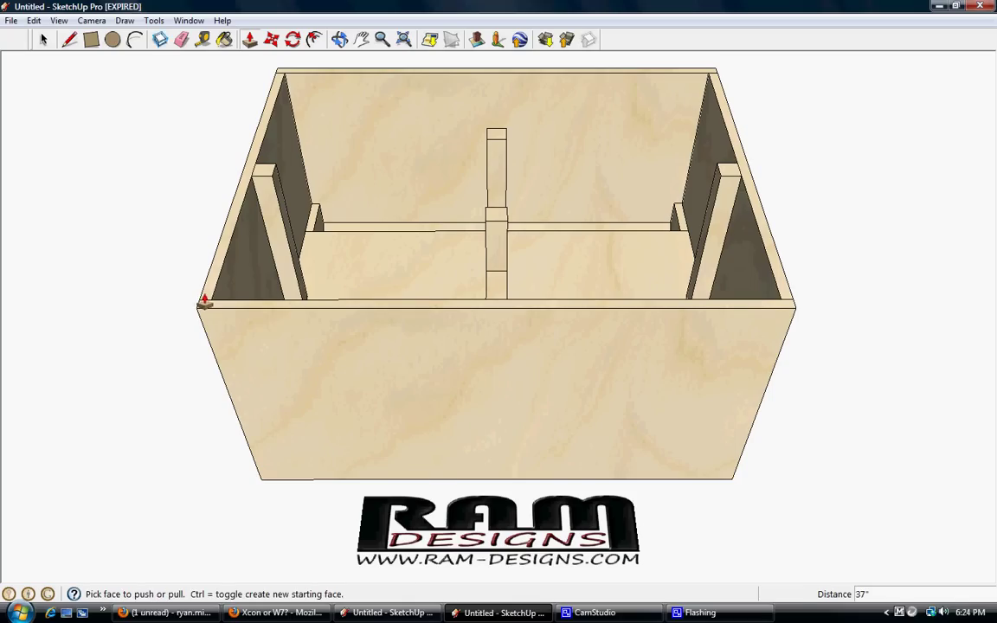
Place guides .75" and 4" above the bottom edge and 1.5" in from each side.
click(202, 39)
click(428, 479)
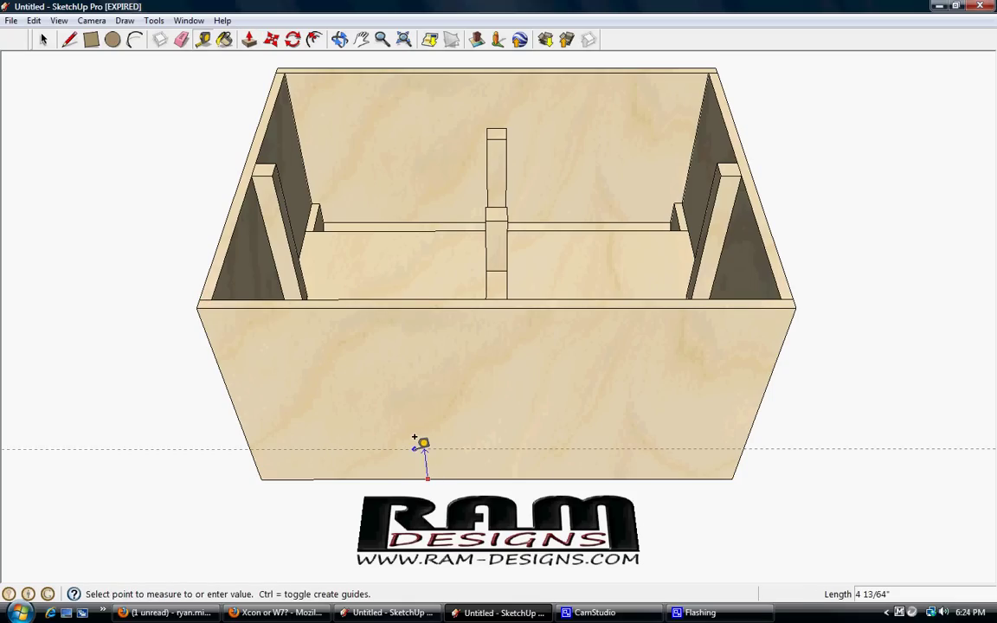
text(.756)
key(Return)
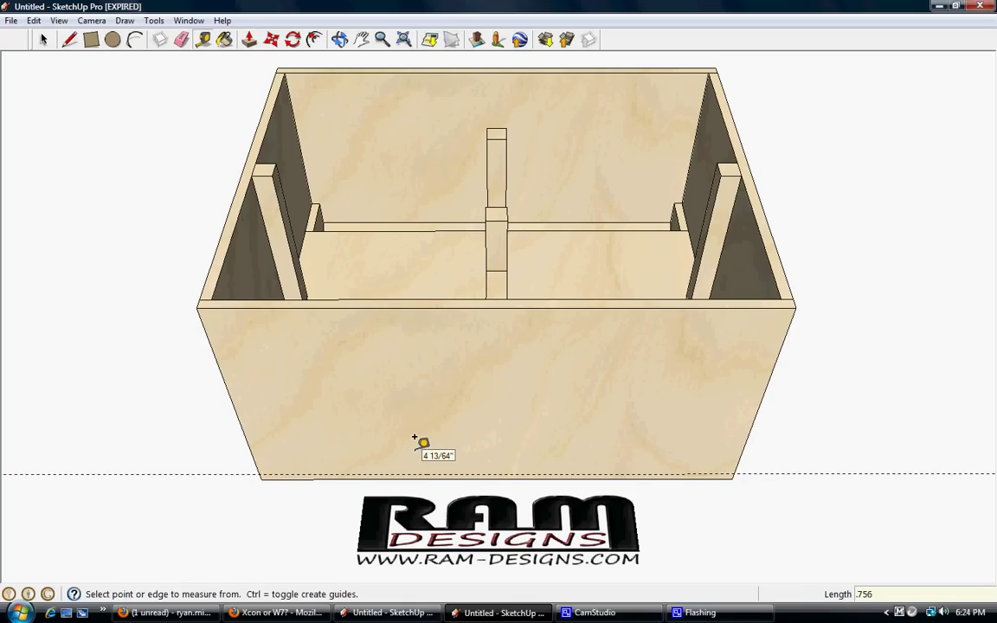
click(439, 477)
text(.)
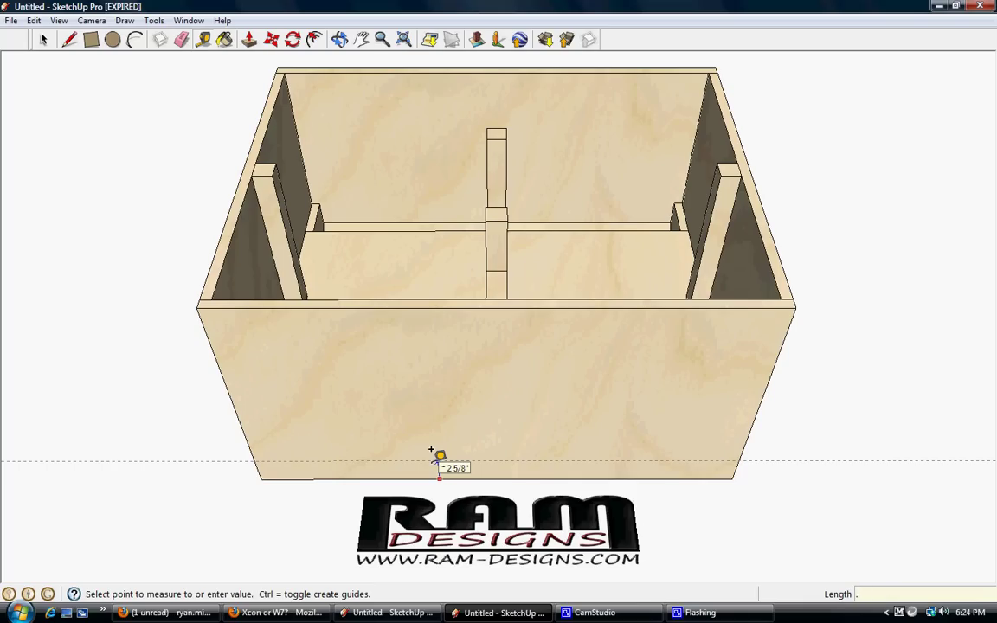
text(75)
key(Return)
click(433, 474)
text(4)
key(Return)
click(235, 404)
text(1.5)
key(Return)
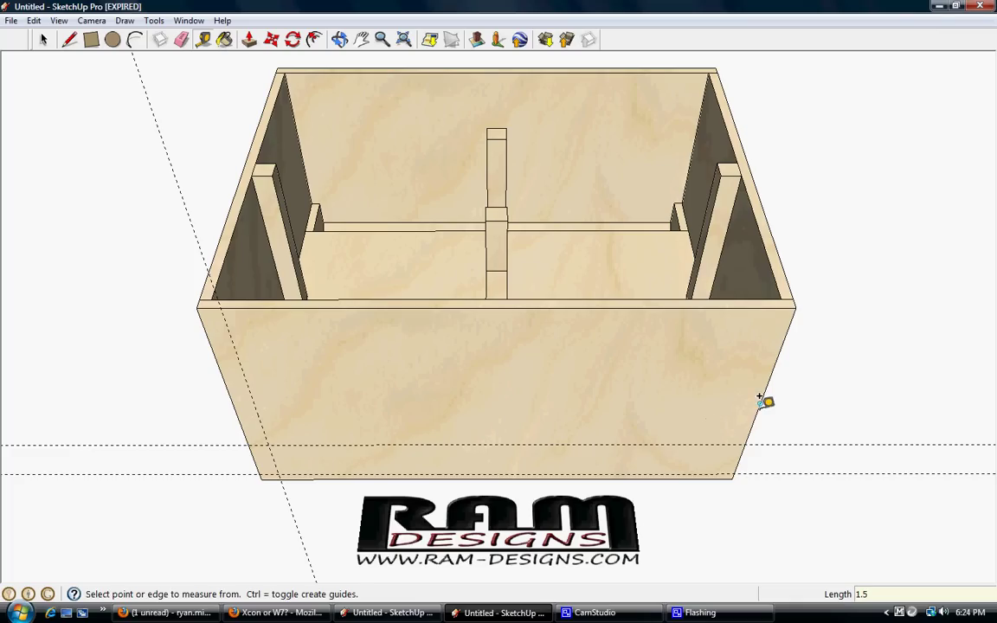
click(761, 400)
key(Return)
Draw the slot port rectangle between the guide intersections with the Line tool.
key(l)
click(266, 443)
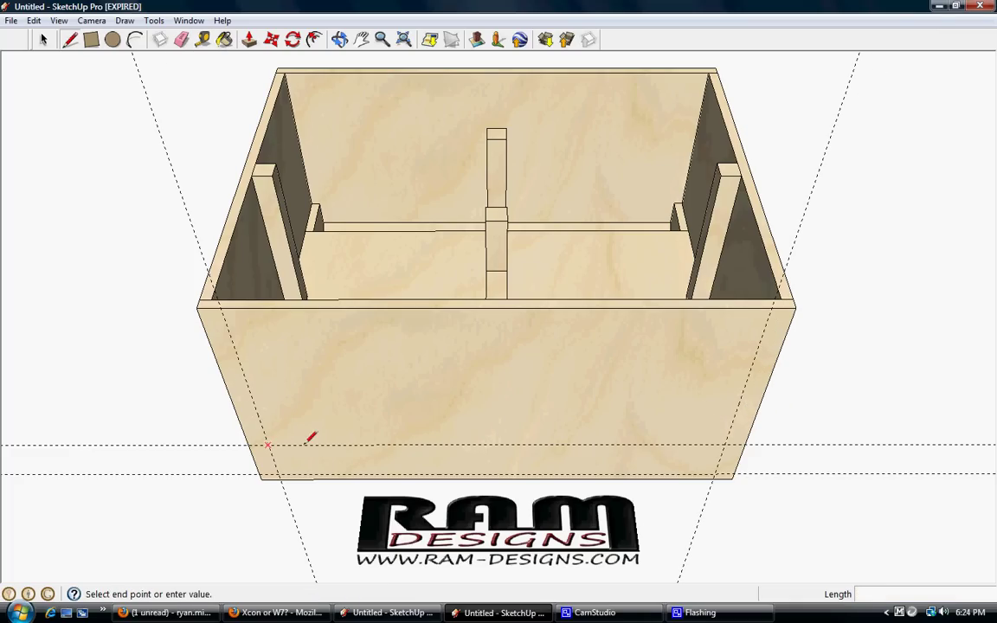
click(725, 444)
click(714, 474)
click(278, 474)
click(268, 444)
Push the port strip in 3/4" to open the slot.
click(250, 40)
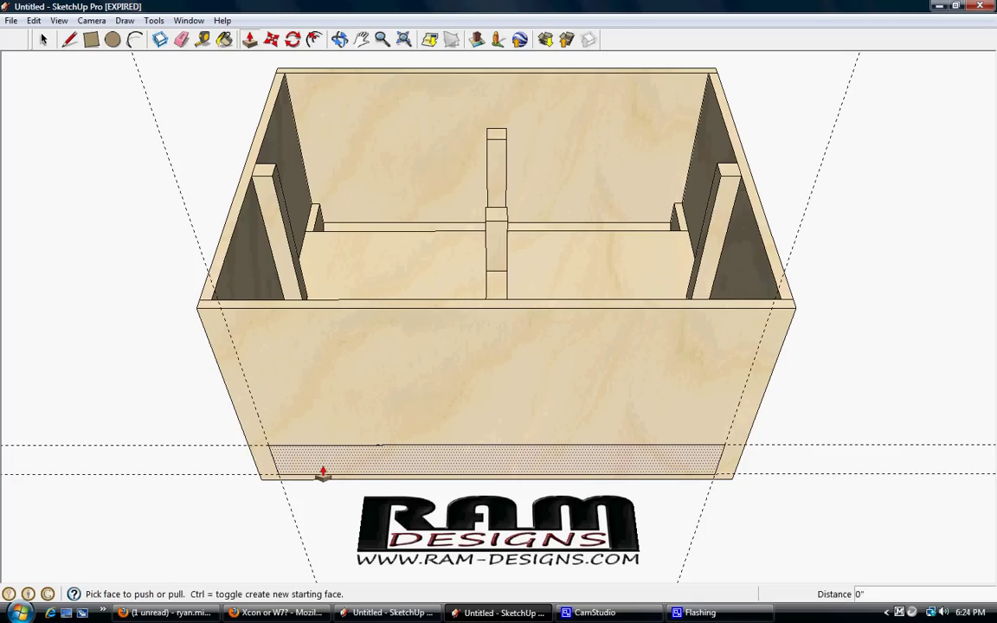
click(322, 472)
click(338, 465)
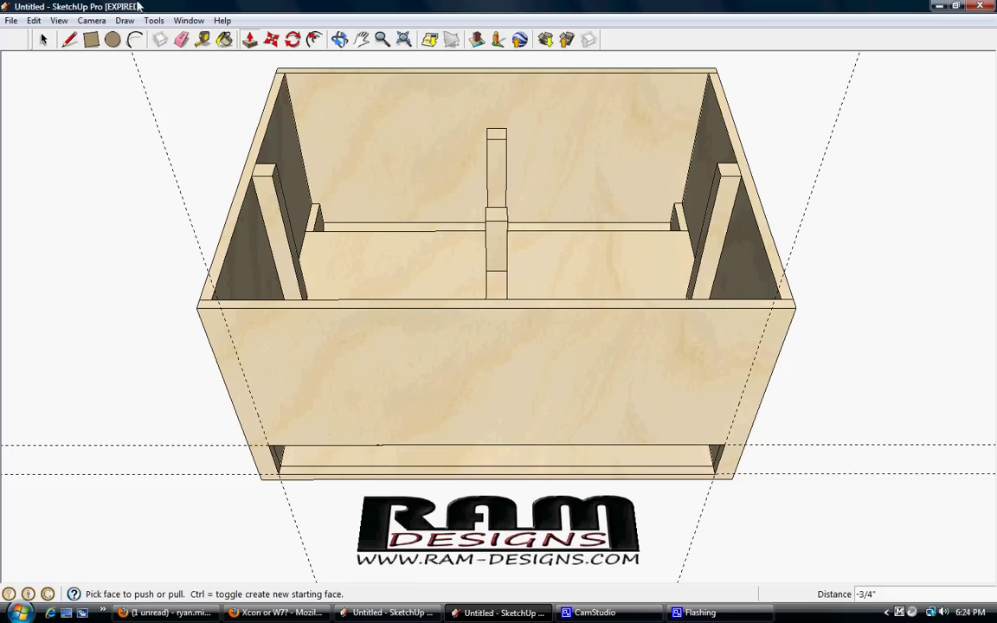
click(183, 41)
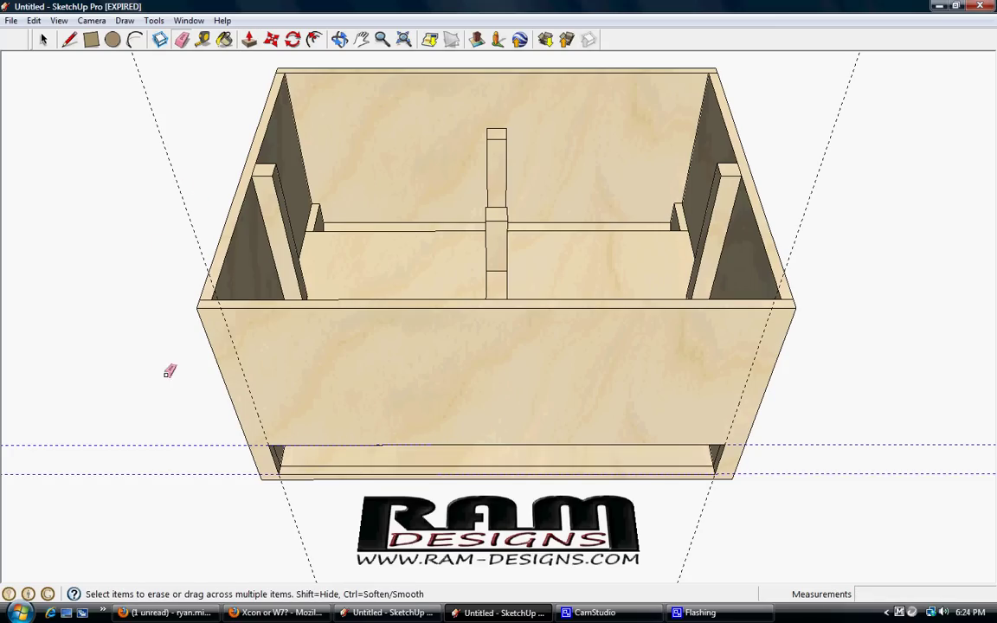
Erase the two horizontal guides and view the box from underneath.
drag(159, 445, 201, 205)
click(340, 40)
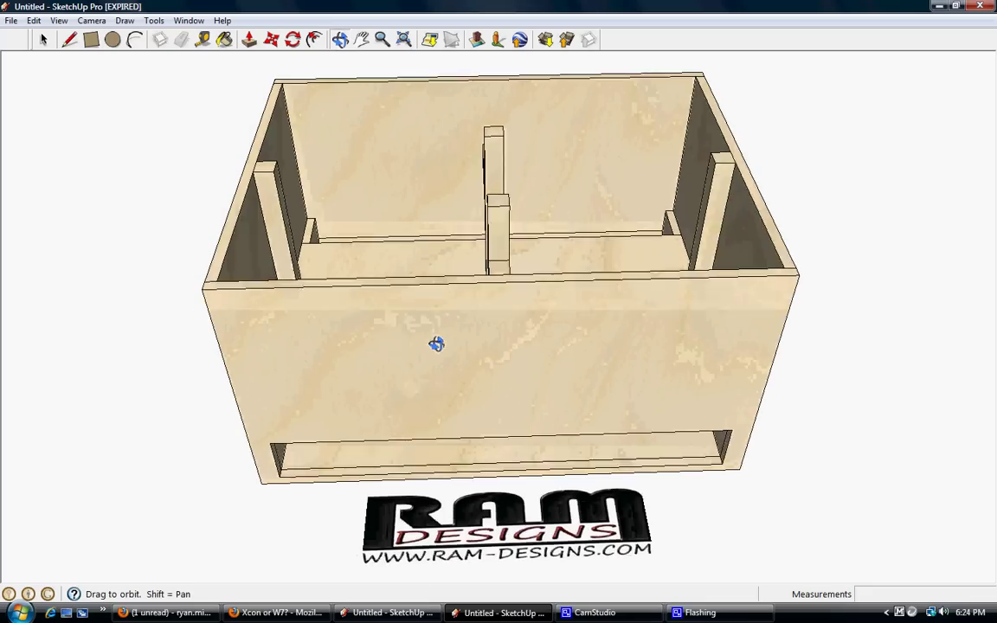
mouse_move(436, 345)
mouse_down()
mouse_move(532, 196)
mouse_move(565, 345)
mouse_move(580, 318)
mouse_move(558, 296)
mouse_move(276, 289)
mouse_move(416, 313)
mouse_move(440, 285)
mouse_up()
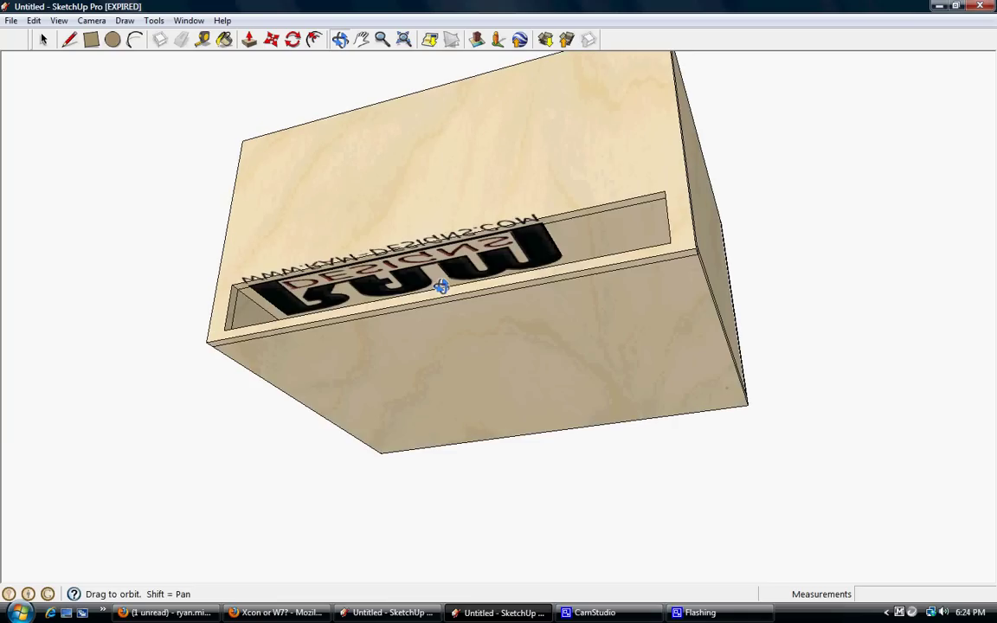
scroll(519, 243, up, 3)
drag(574, 268, 519, 224)
mouse_move(657, 246)
mouse_down()
mouse_move(647, 207)
mouse_move(564, 180)
mouse_move(577, 245)
mouse_up()
Draw a 3/4" edge splitting the bottom lip at the slot's right end.
click(69, 39)
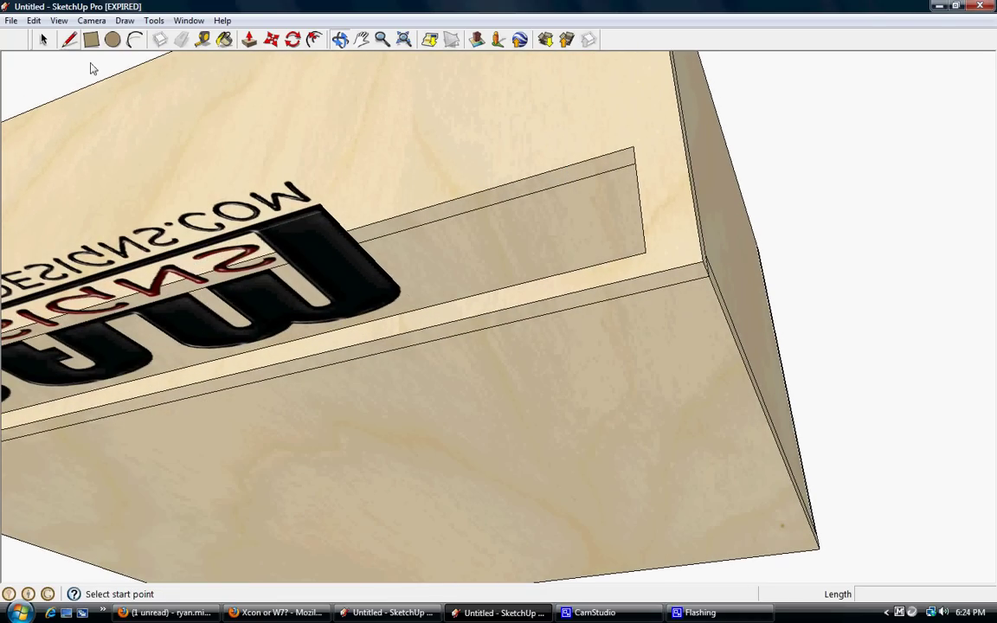
click(647, 274)
click(644, 252)
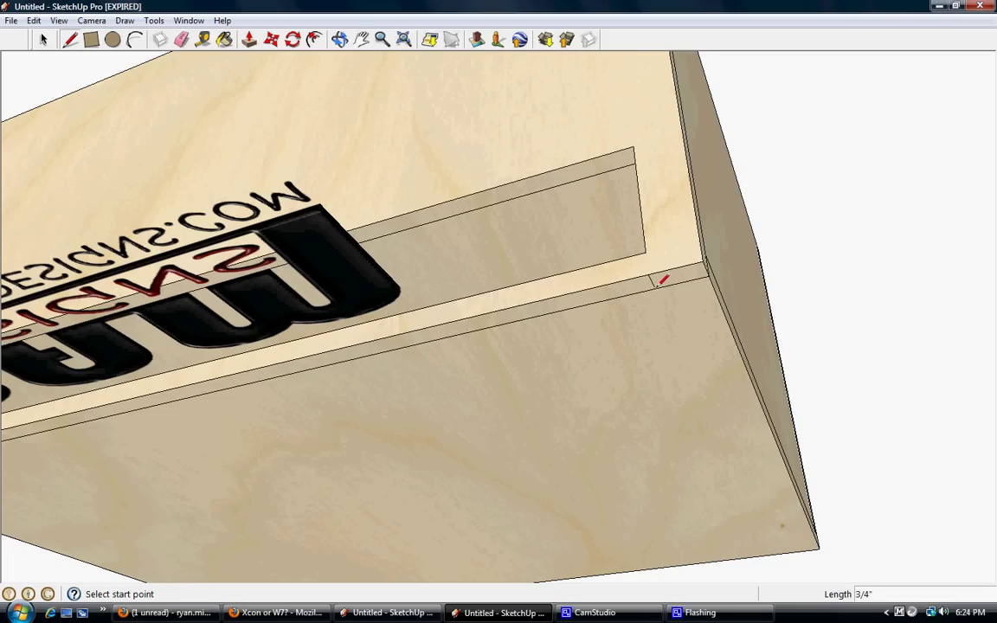
Draw a 3/8" fillet arc at that corner of the port strip.
click(134, 39)
scroll(740, 268, up, 3)
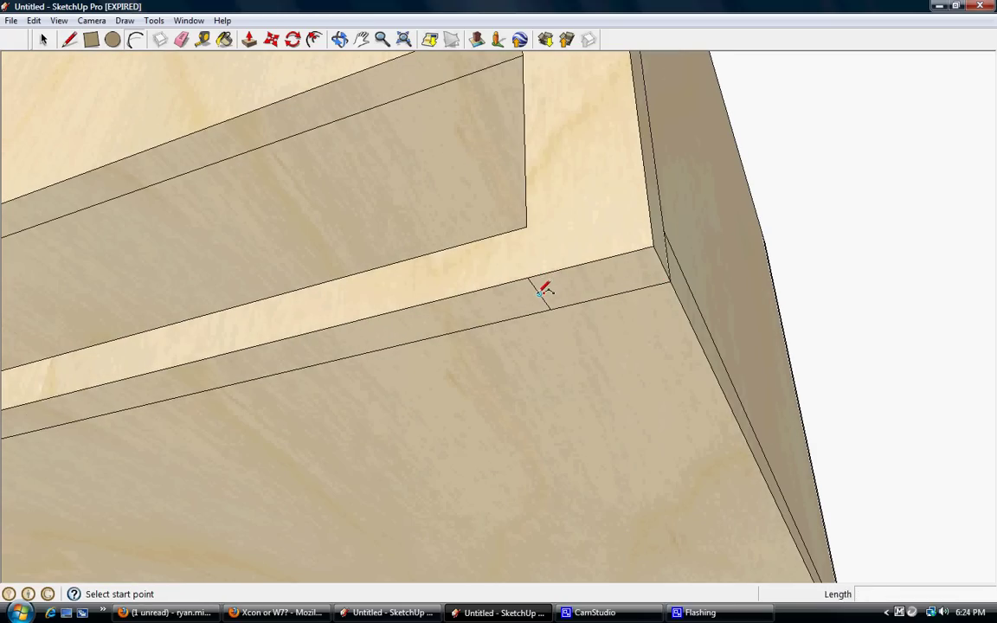
click(548, 306)
click(555, 270)
click(552, 266)
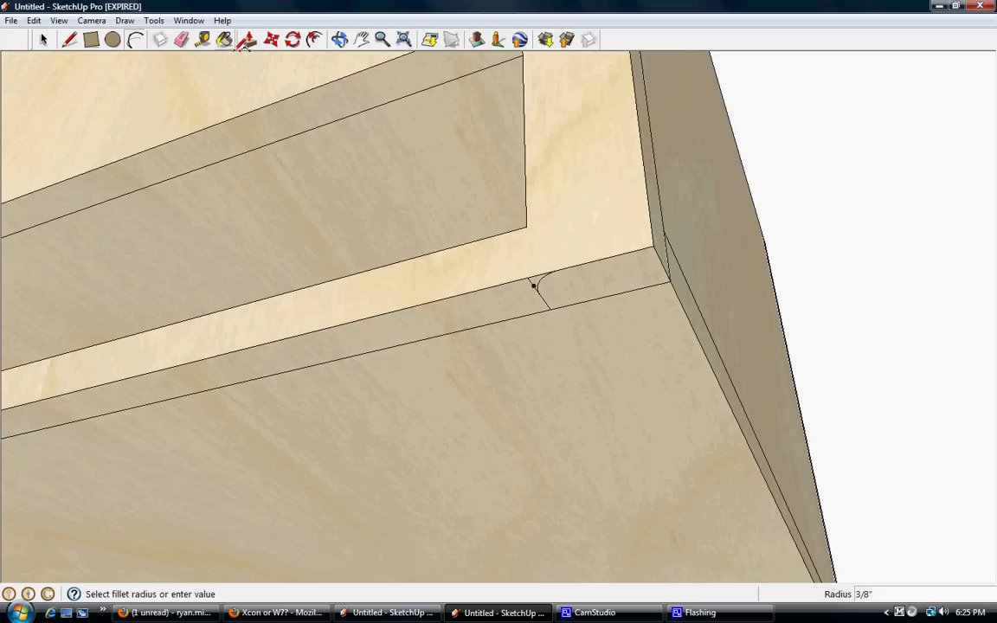
scroll(667, 393, down, 2)
scroll(807, 383, down, 2)
scroll(808, 387, down, 3)
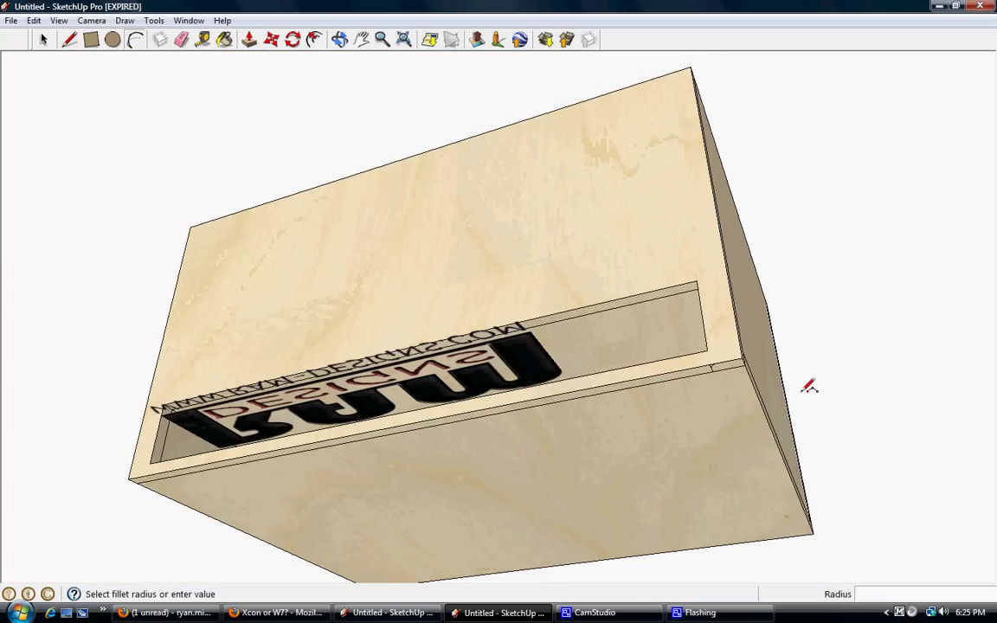
click(339, 39)
drag(383, 140, 385, 168)
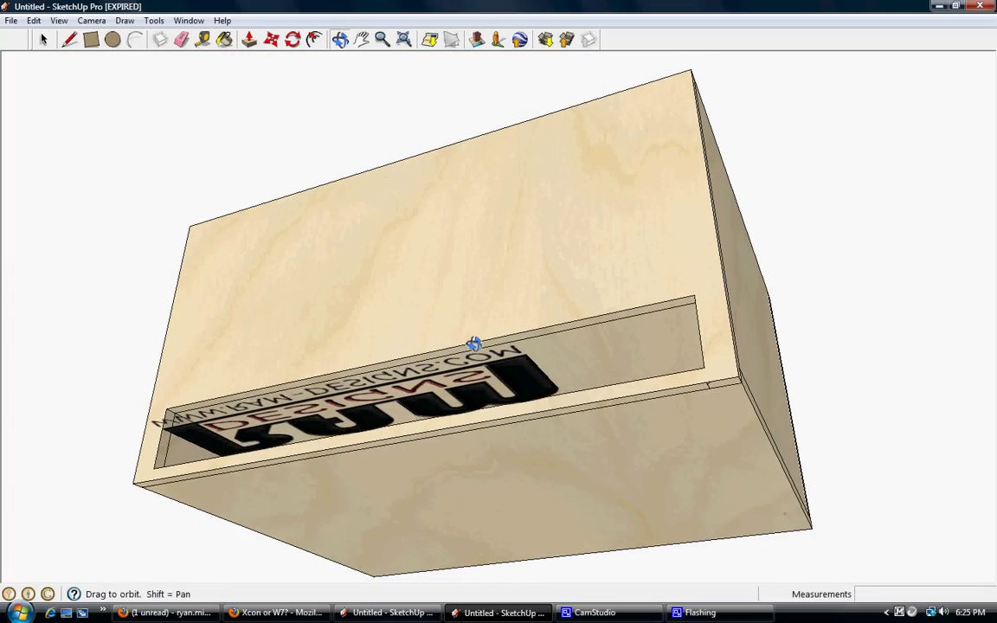
drag(477, 363, 429, 328)
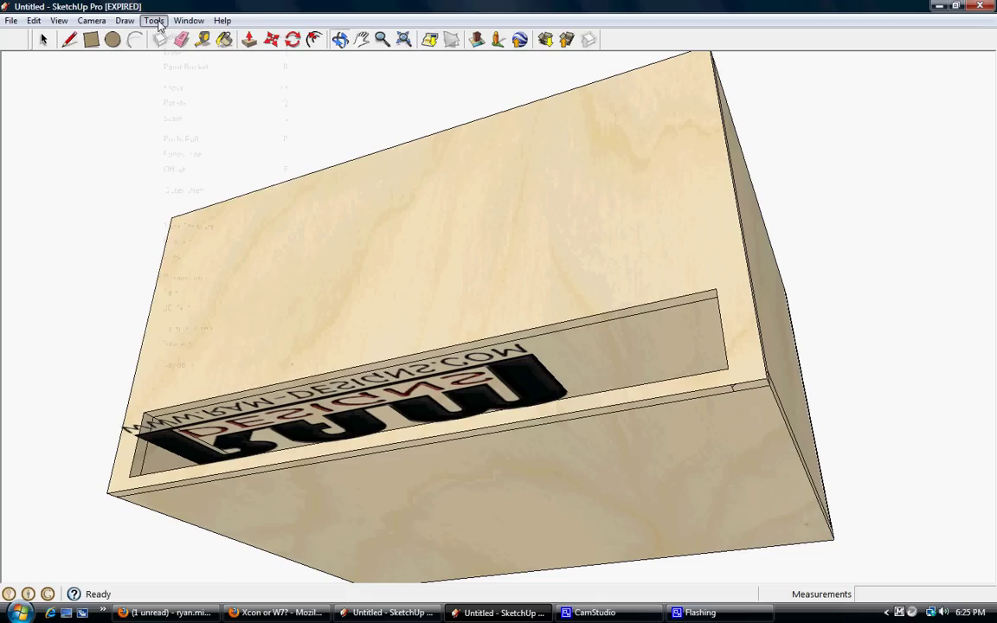
Sweep the 3/8" fillet profile with Follow Me around the entire slot port recess.
click(154, 20)
click(260, 154)
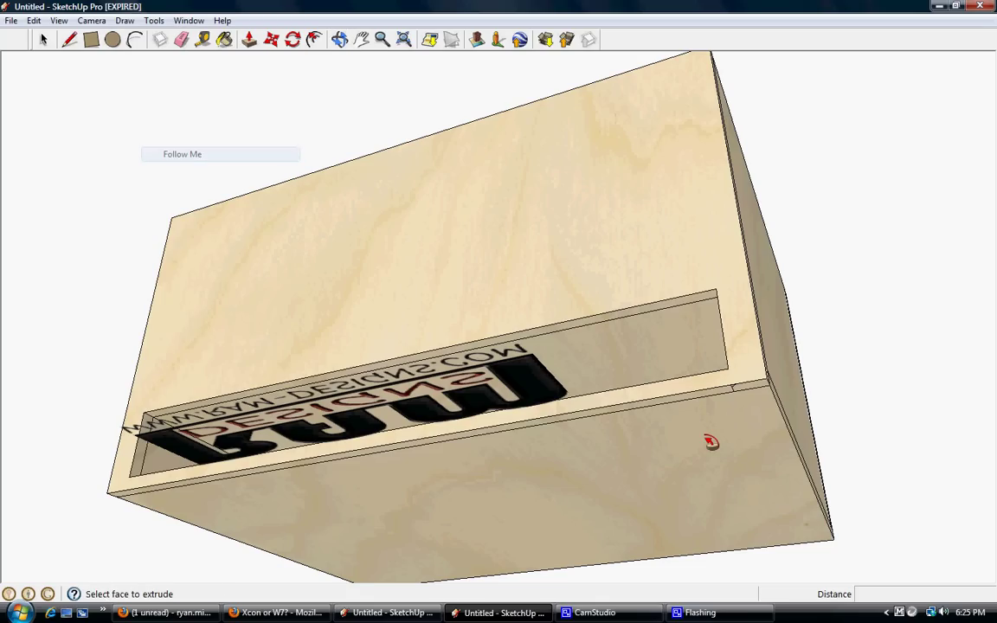
click(738, 391)
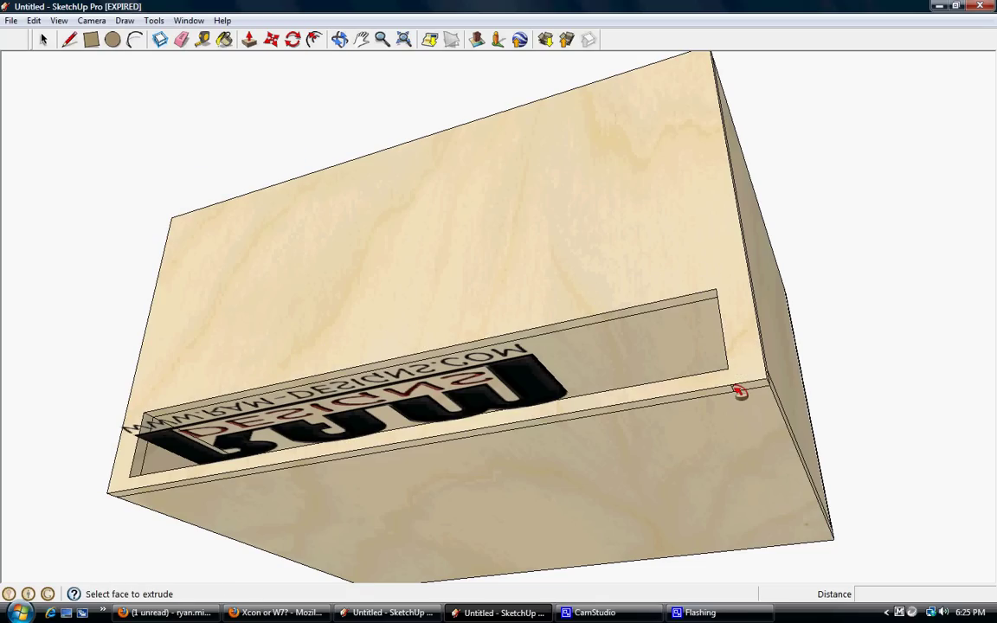
mouse_move(738, 391)
mouse_down()
mouse_move(723, 294)
mouse_move(149, 405)
mouse_up()
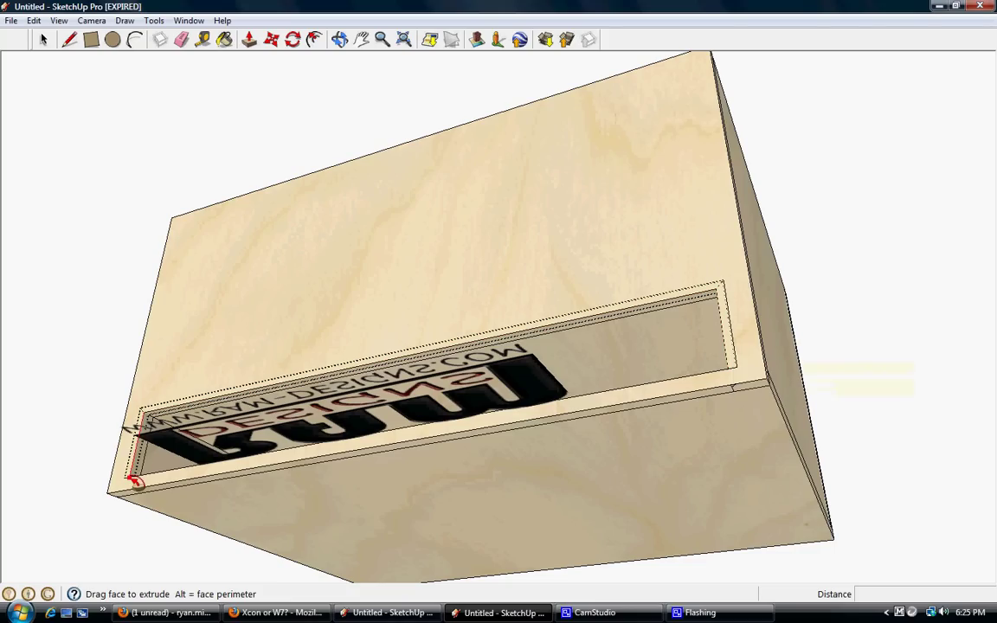
drag(143, 433, 397, 443)
mouse_move(690, 400)
mouse_down()
mouse_move(734, 372)
mouse_move(728, 296)
mouse_move(141, 419)
mouse_move(138, 478)
mouse_move(388, 449)
mouse_up()
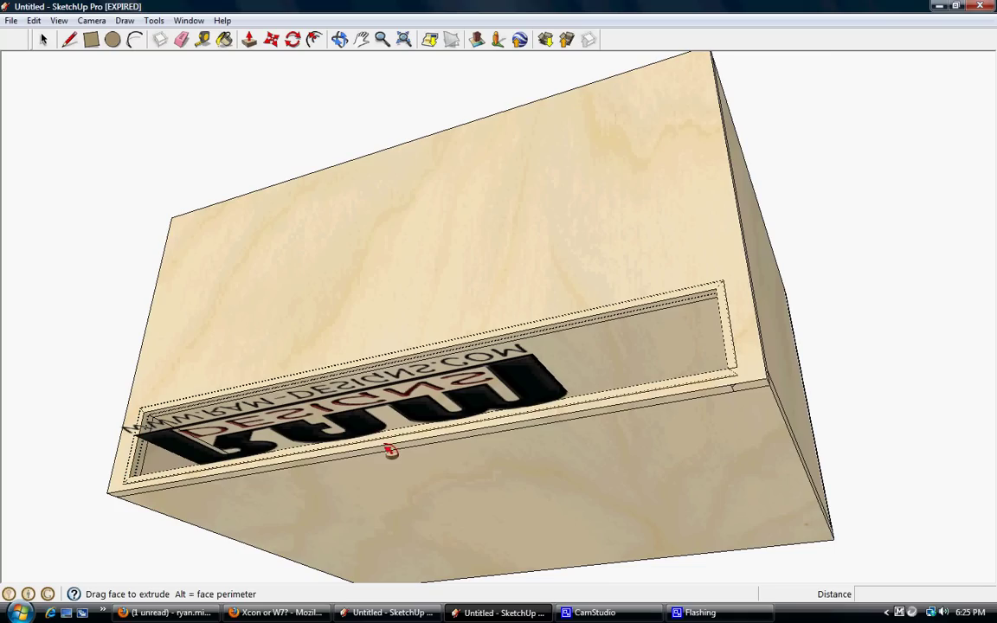
drag(628, 405, 725, 370)
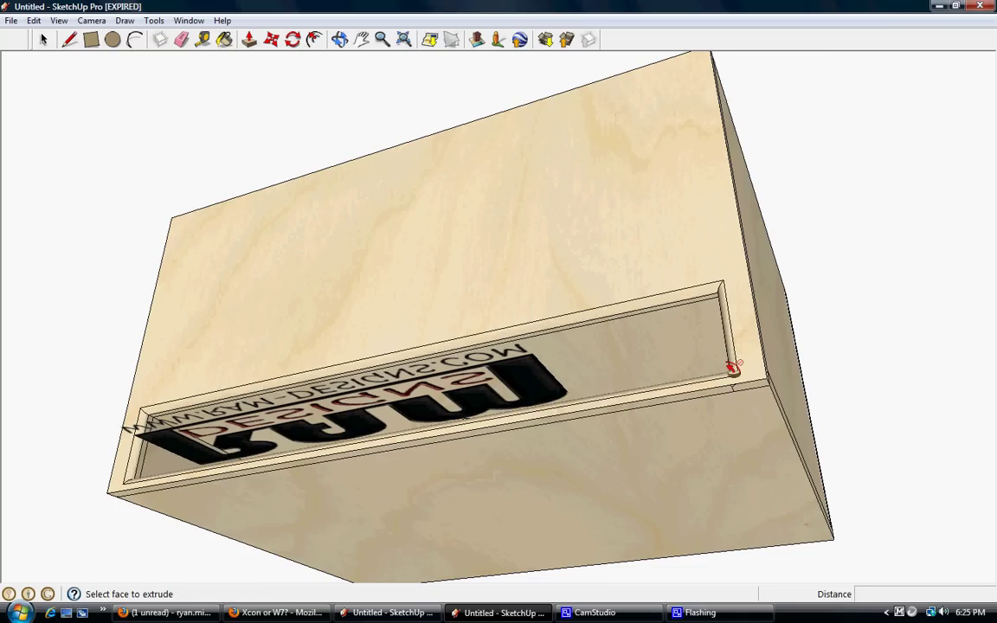
Remove the leftover edge at the slot's right corner, then orbit to the box's open top.
click(69, 39)
scroll(694, 356, up, 3)
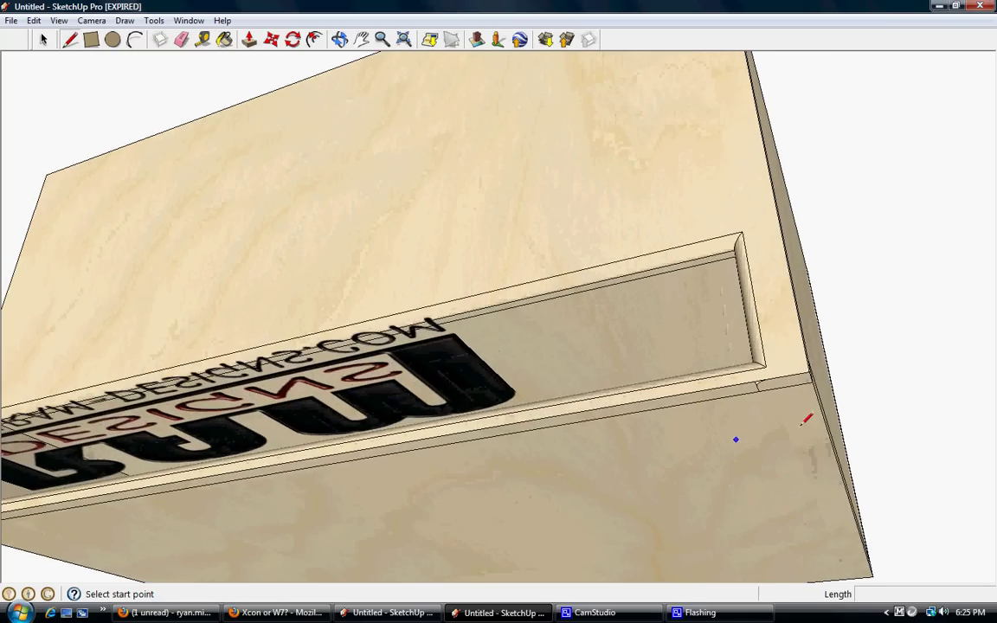
scroll(766, 359, up, 3)
click(740, 363)
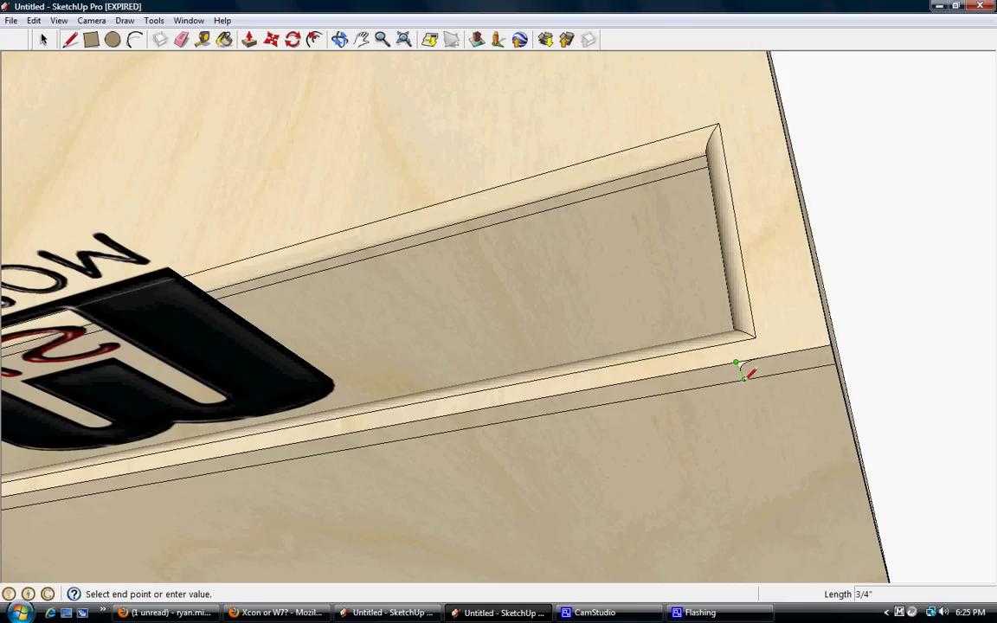
click(742, 375)
click(181, 40)
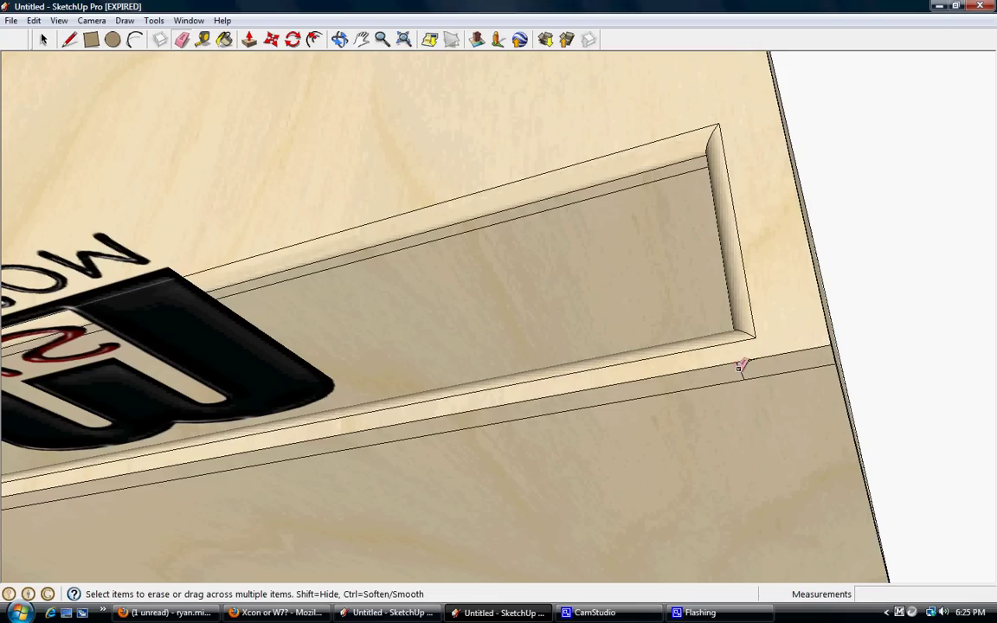
click(340, 40)
mouse_move(494, 274)
mouse_down()
mouse_move(574, 265)
mouse_move(675, 275)
mouse_move(674, 402)
mouse_move(798, 413)
mouse_up()
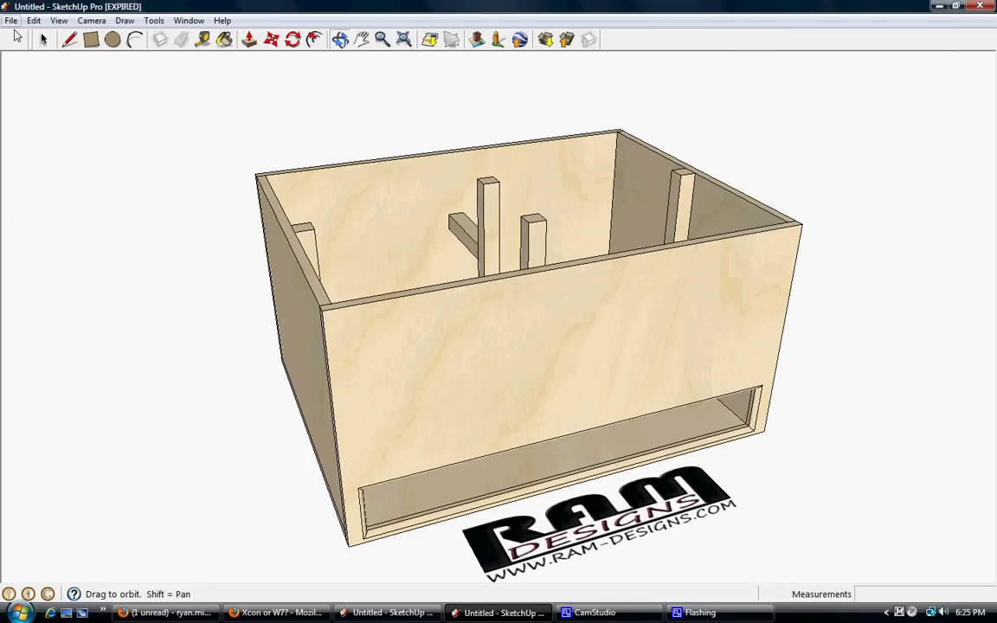
Draw a 1 1/2" by 28" top-panel profile on the back edge and paint it plywood.
click(69, 40)
click(620, 129)
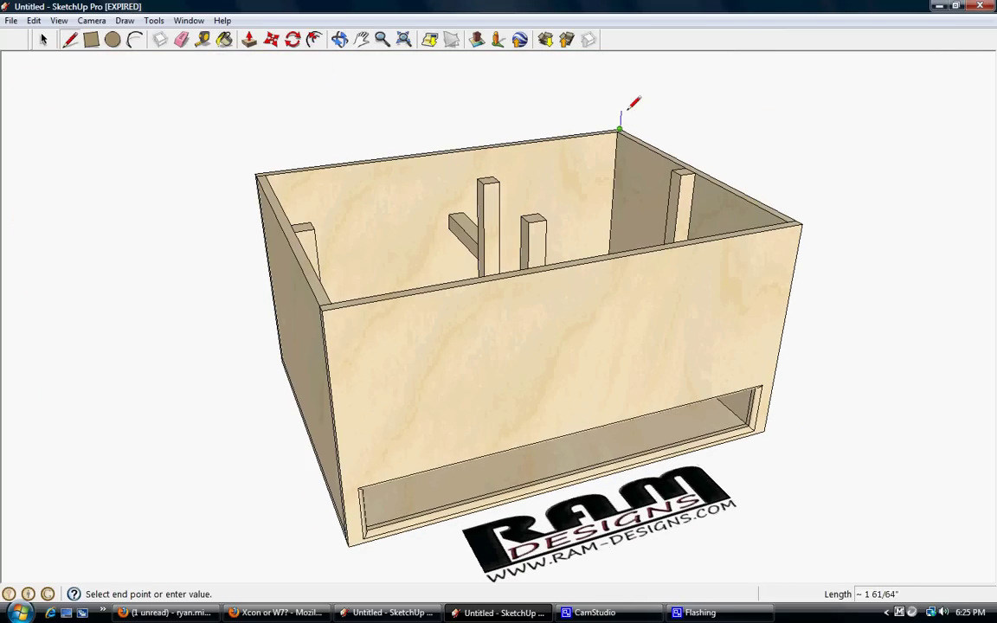
key(Return)
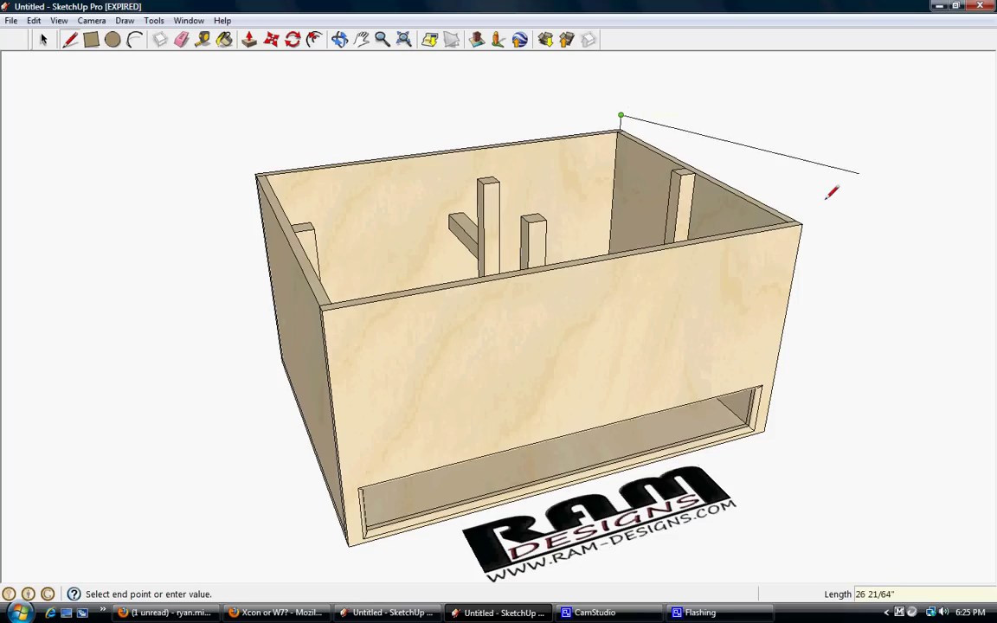
click(801, 224)
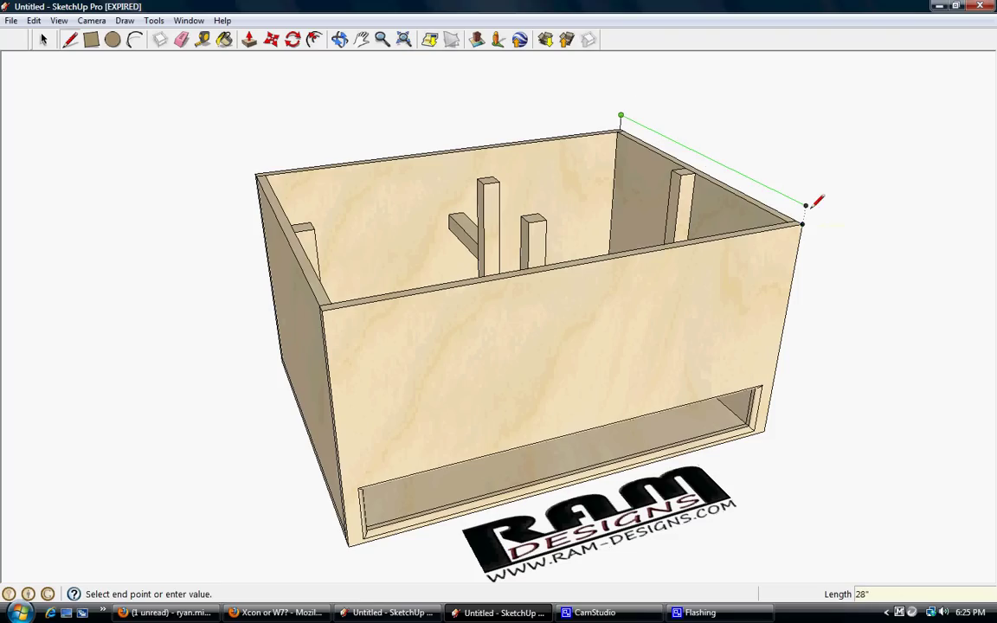
click(805, 208)
click(224, 39)
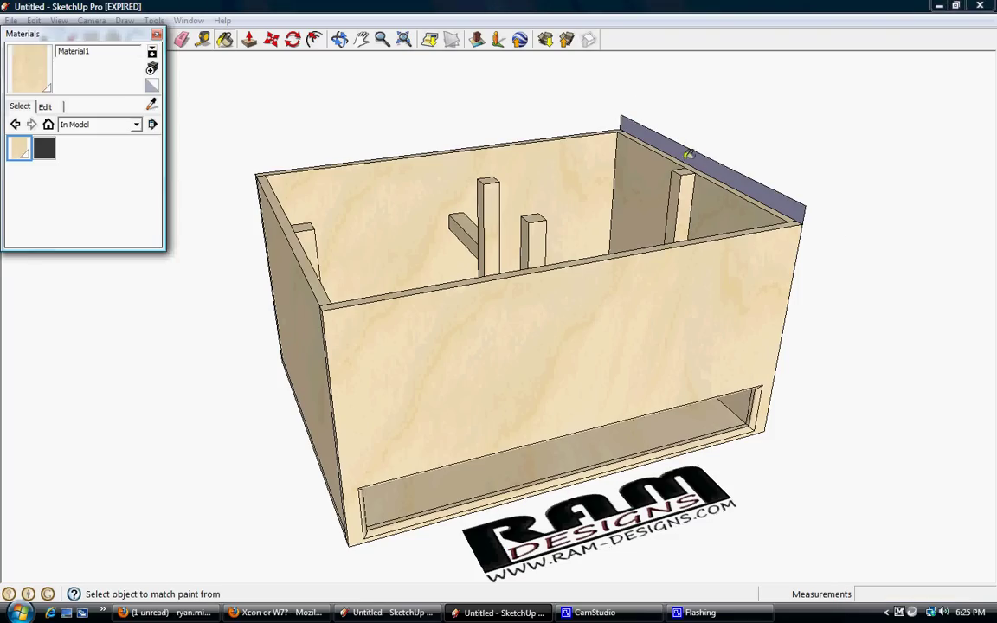
click(157, 34)
Extrude the top panel profile 37" across the box depth.
key(p)
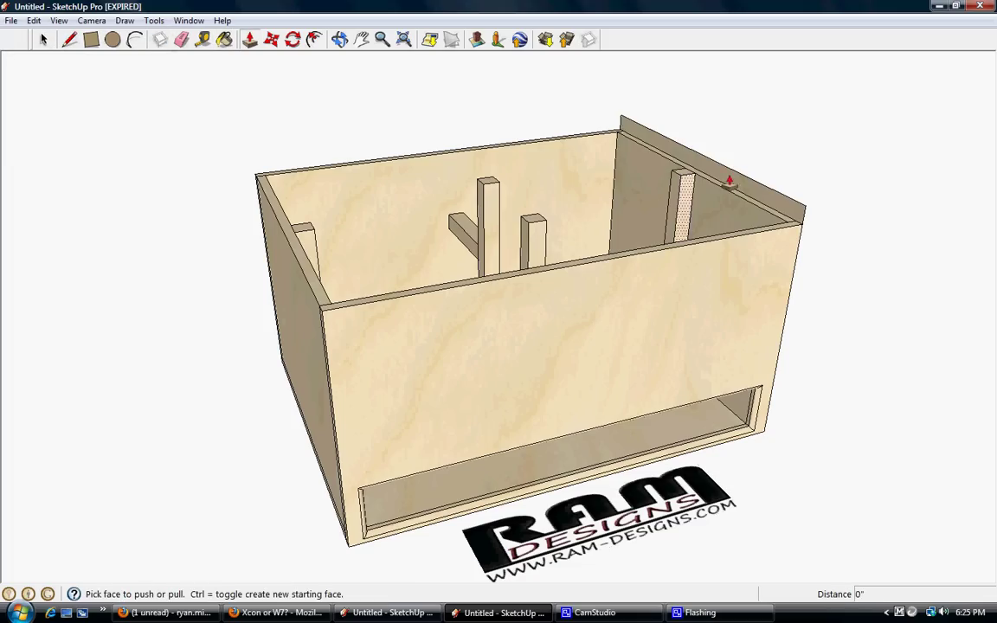
click(723, 173)
click(319, 320)
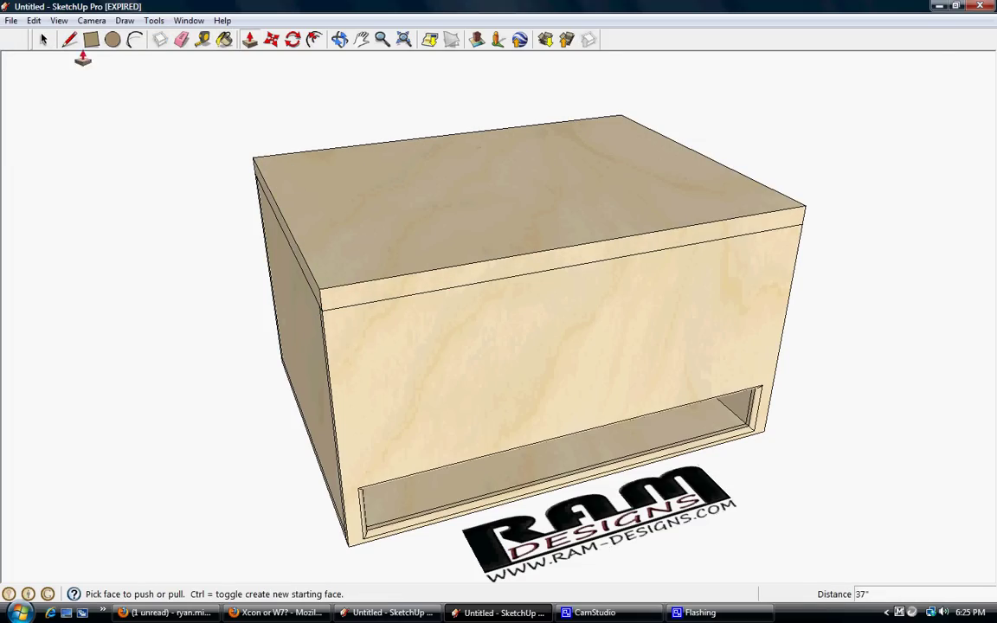
click(69, 39)
scroll(325, 300, up, 1)
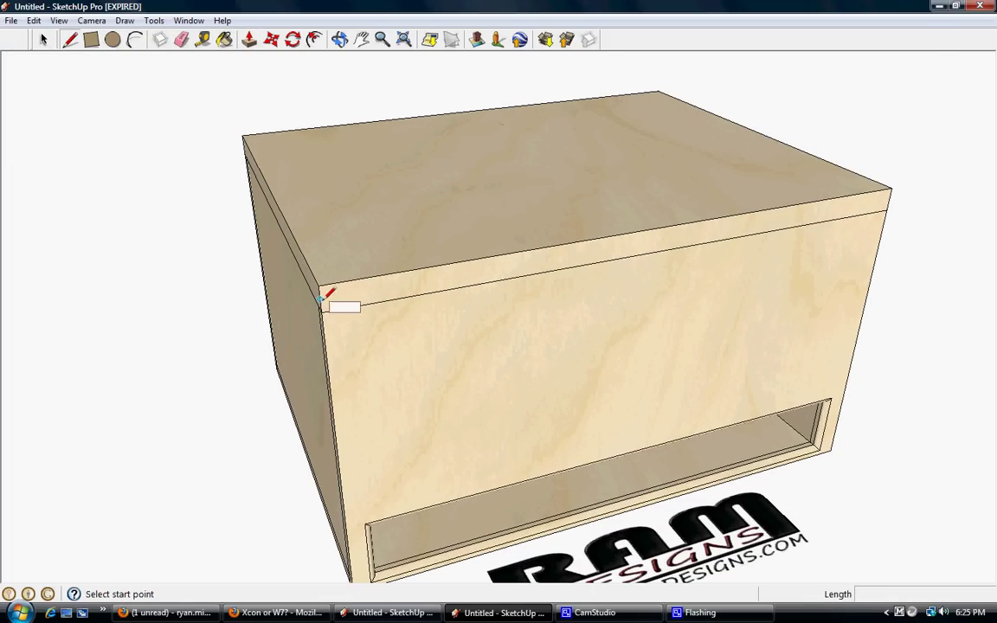
Draw a 37" edge and 28" edges around the top panel's sides to split off a second layer.
click(320, 299)
text(37)
key(Return)
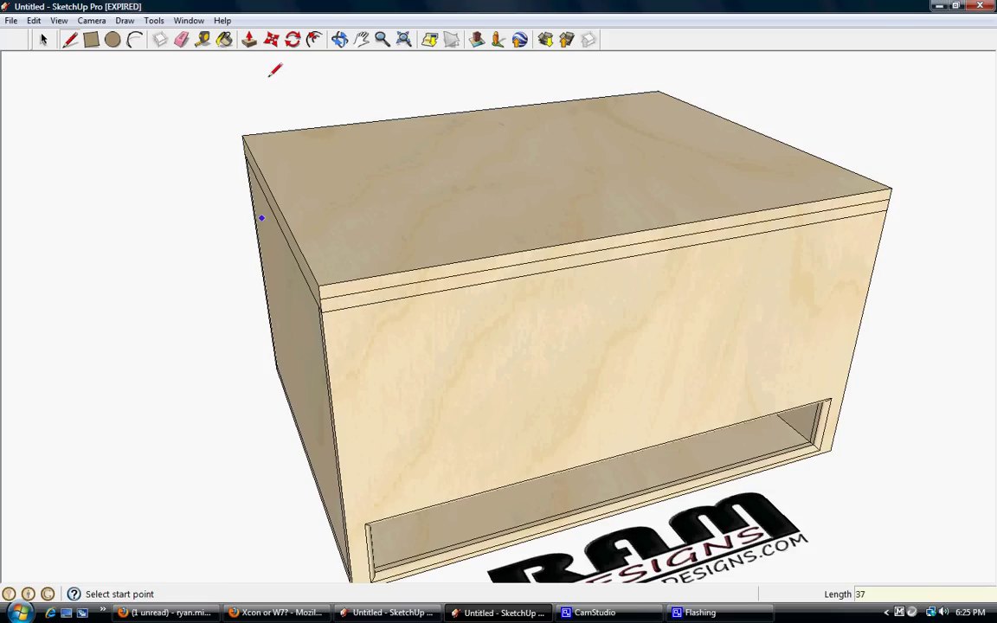
middle_drag(513, 134, 541, 338)
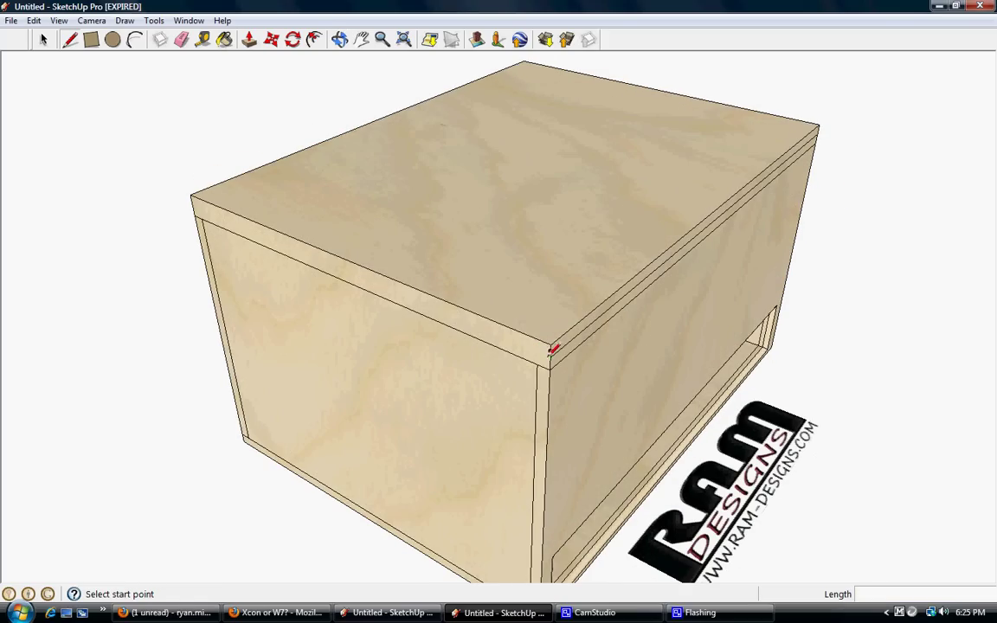
click(549, 356)
click(196, 200)
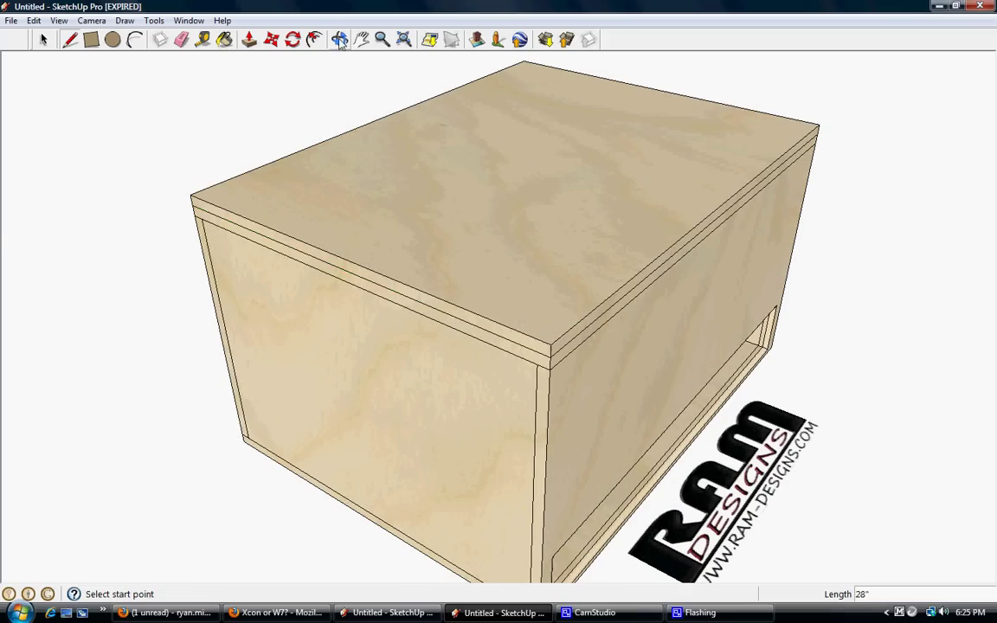
middle_drag(582, 182, 456, 282)
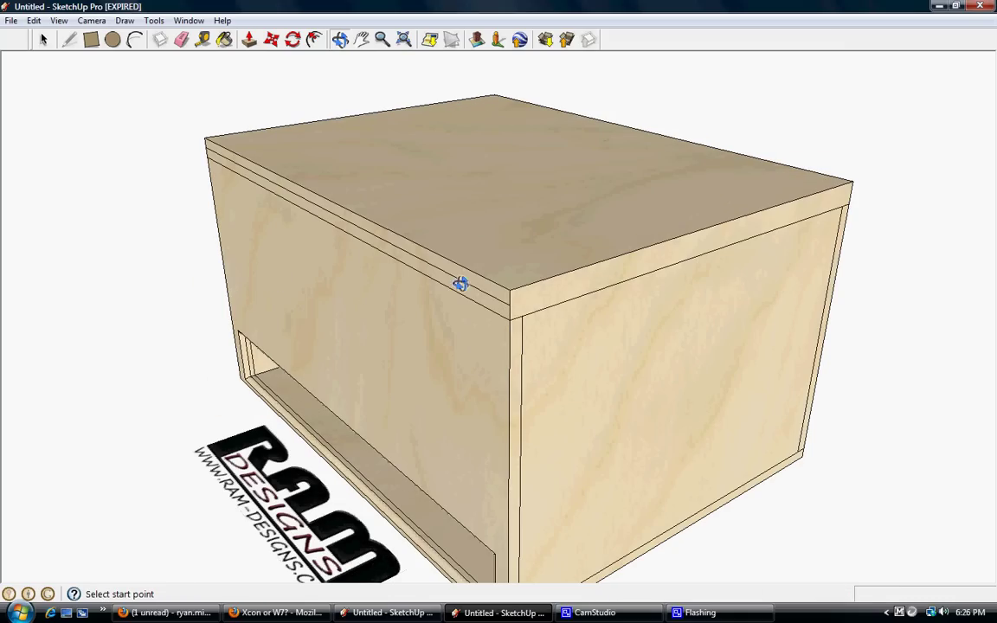
click(510, 304)
click(838, 188)
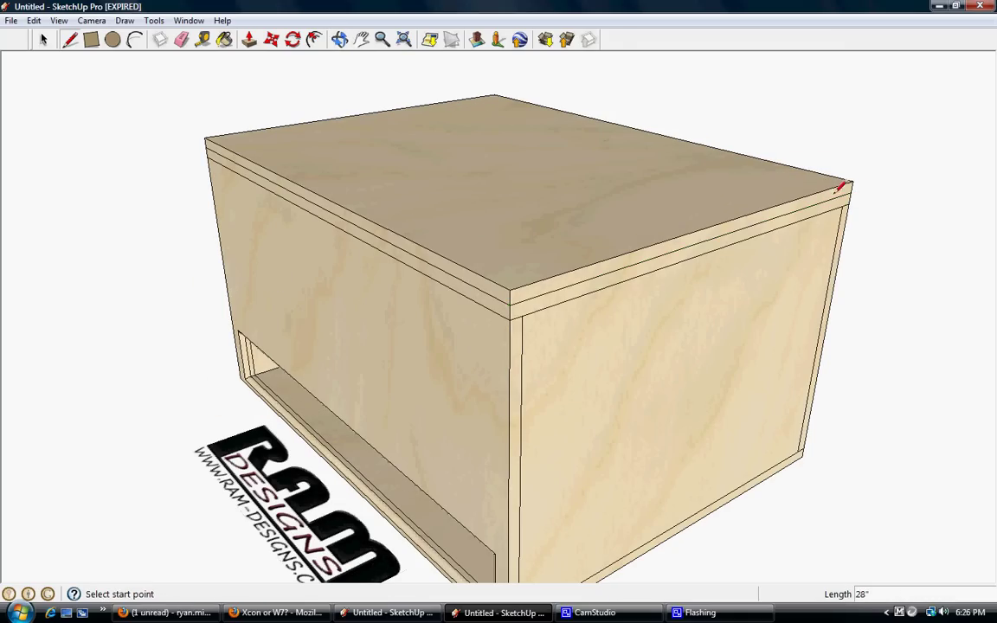
Orbit around to check the double-layer top from the port side.
mouse_move(724, 196)
middle_down()
mouse_move(360, 221)
mouse_move(465, 276)
mouse_move(424, 337)
middle_up()
click(423, 337)
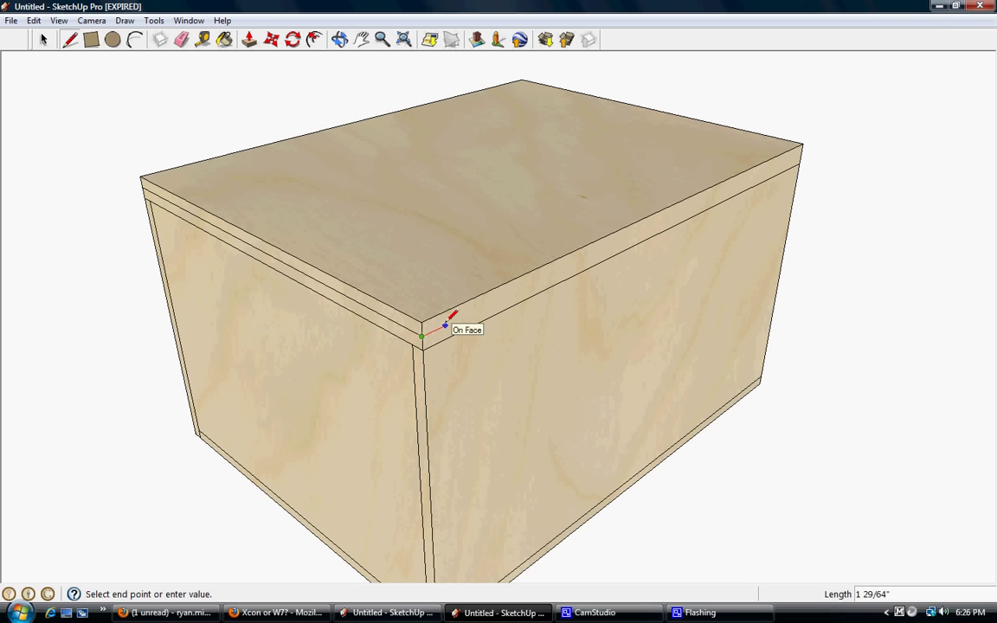
key(Escape)
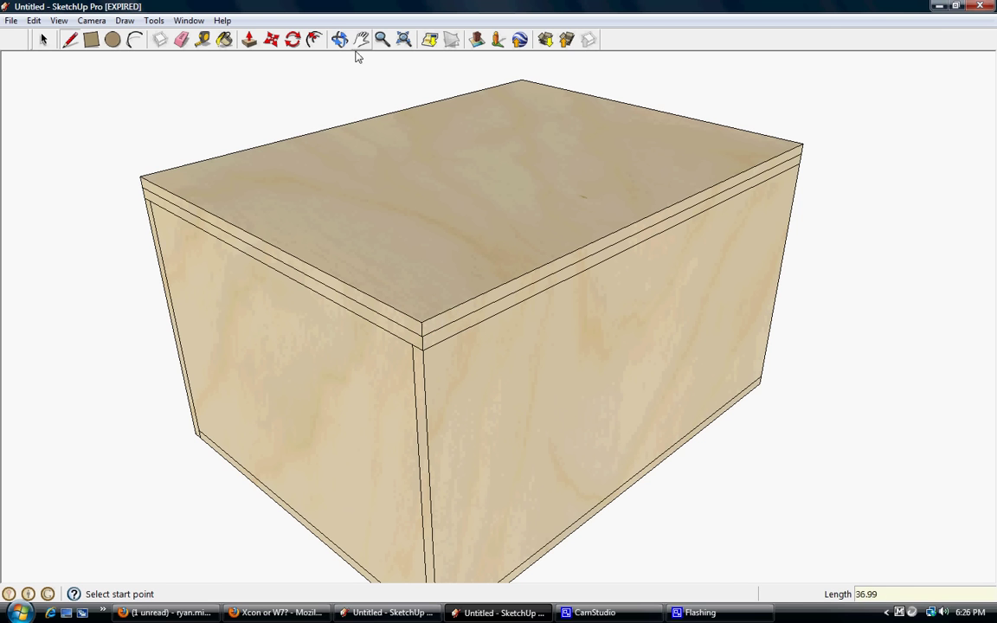
click(340, 40)
mouse_move(339, 111)
mouse_down()
mouse_move(478, 151)
mouse_move(654, 148)
mouse_move(423, 431)
mouse_move(481, 434)
mouse_up()
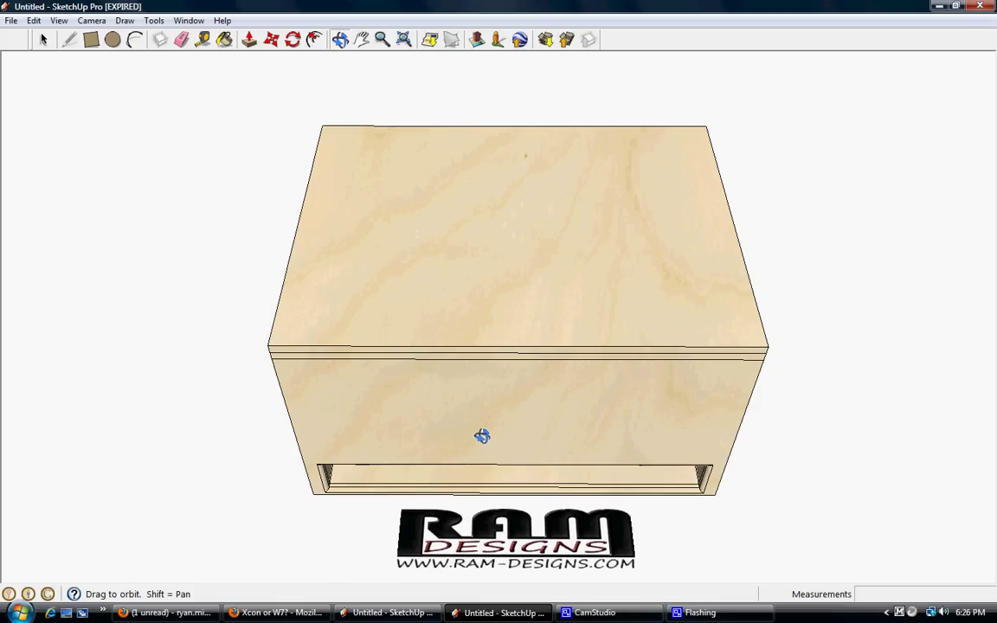
Mark a 10" line along the top's front edge from the front-right corner.
click(70, 39)
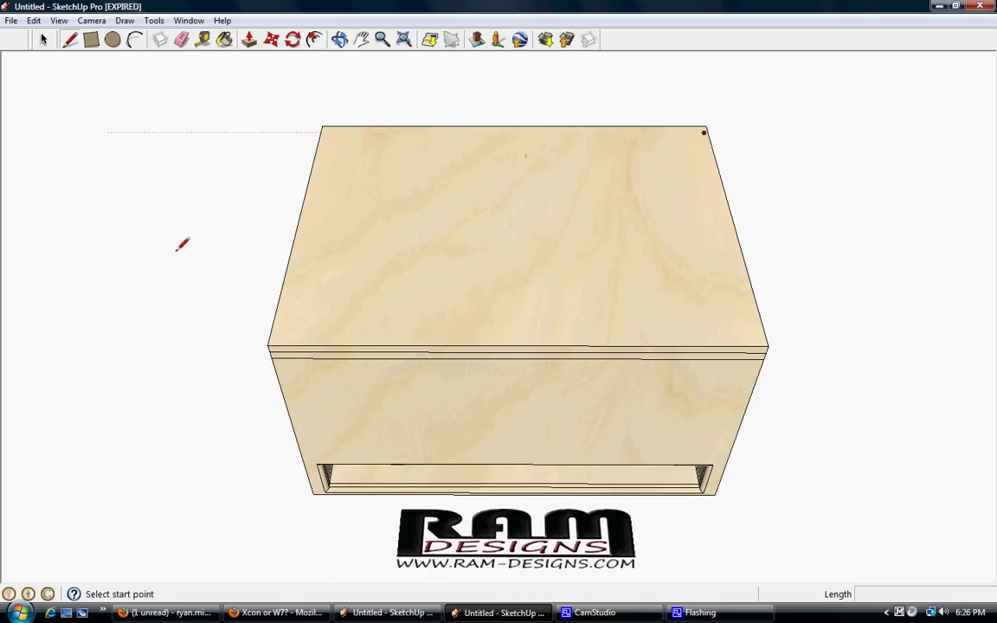
click(268, 346)
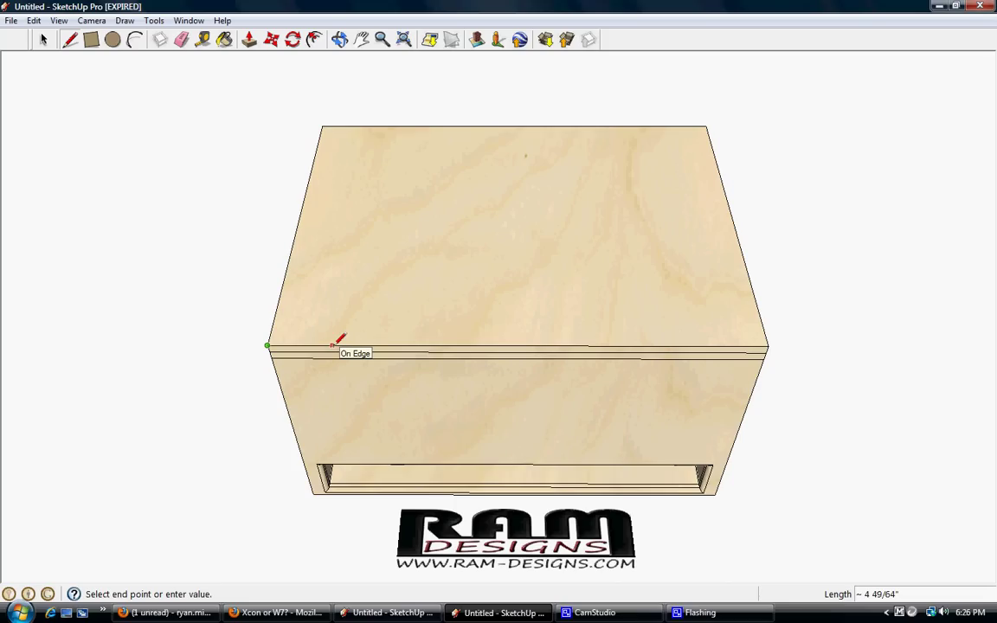
key(Escape)
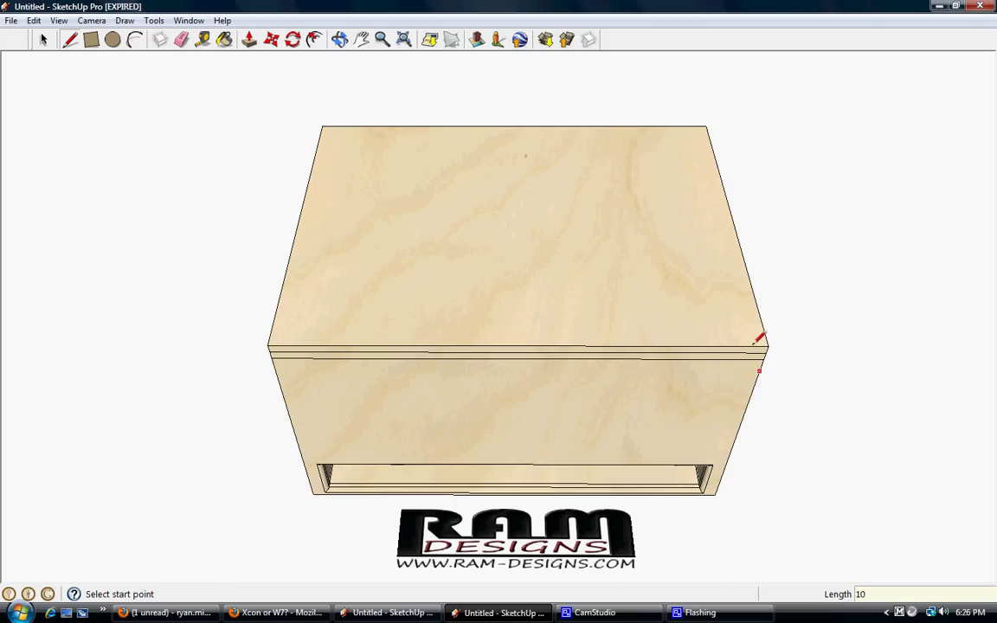
click(768, 345)
text(10)
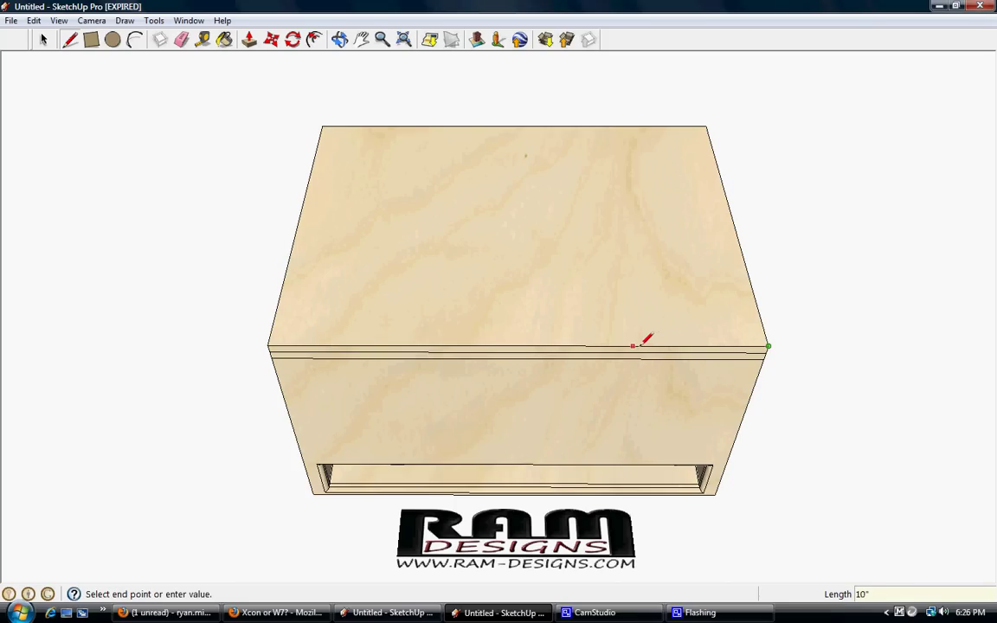
key(Return)
click(267, 345)
key(Escape)
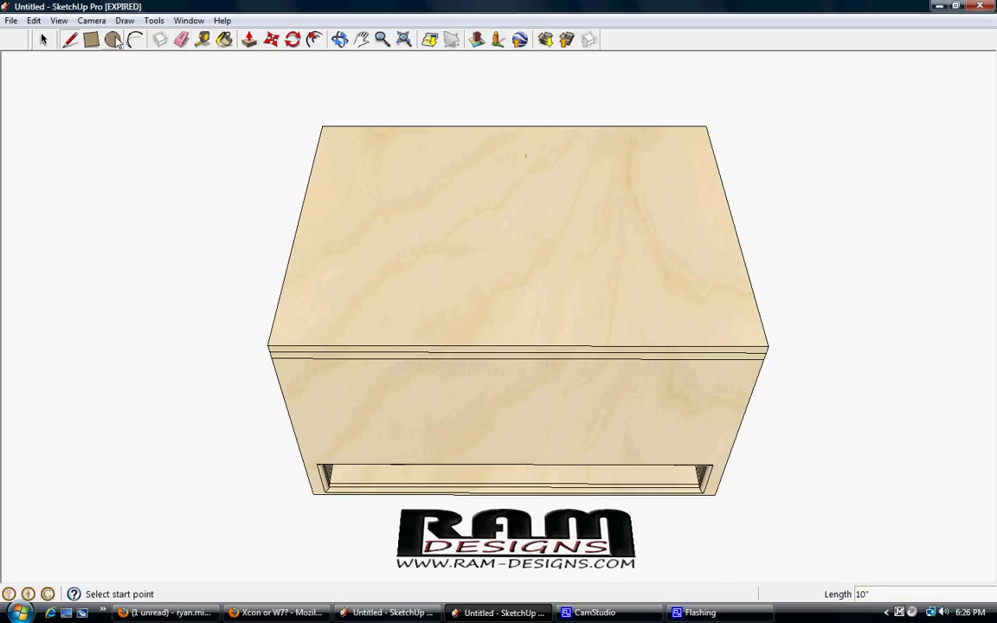
click(115, 40)
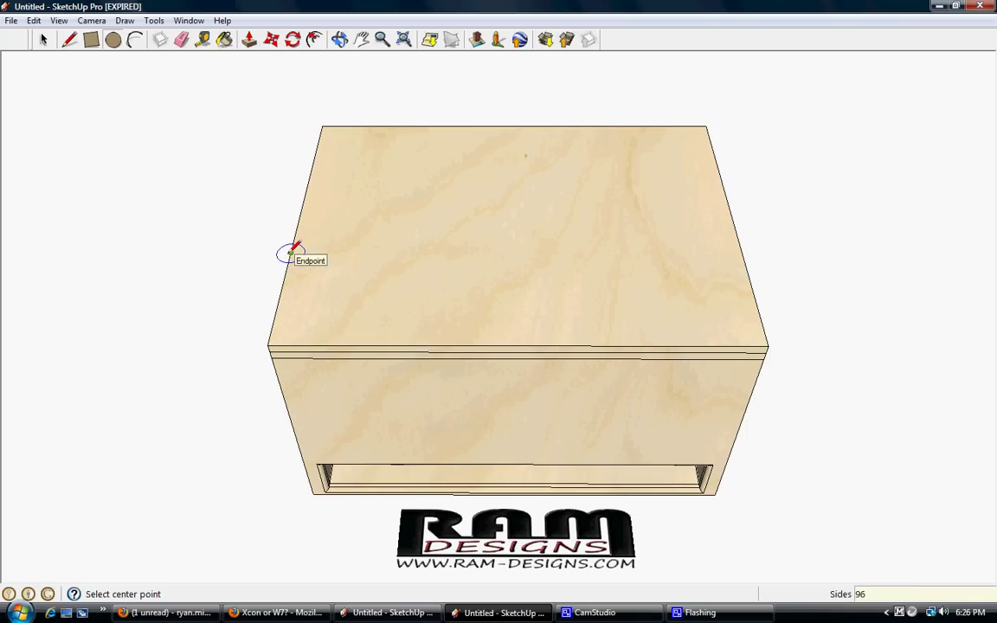
Draw two 7.75"-radius circles side by side on the top.
click(411, 253)
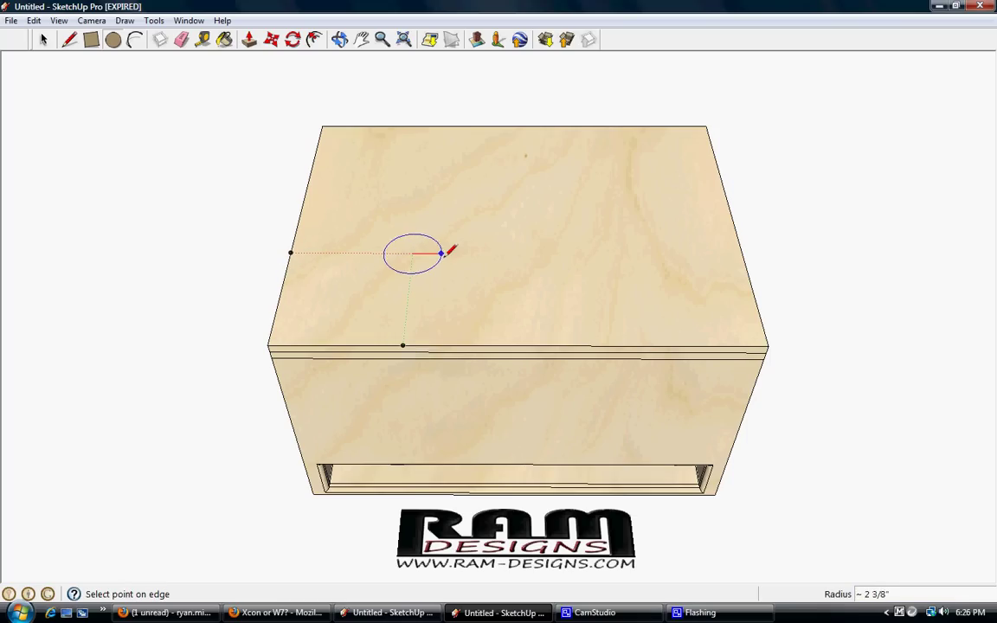
text(7.75)
key(Return)
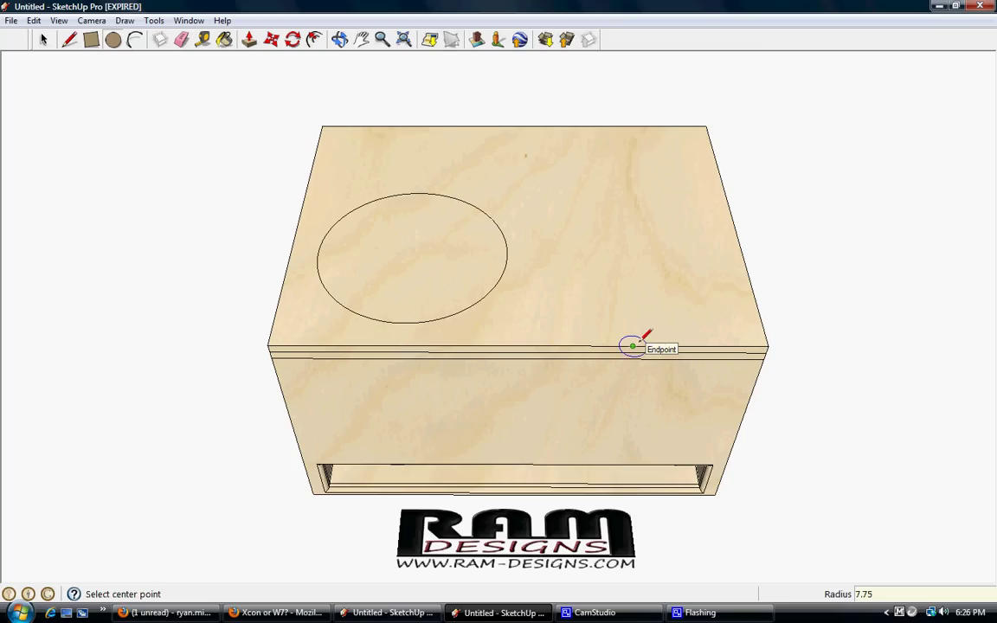
click(619, 252)
click(549, 293)
Push both circles 3/4" down into the top to form speaker recesses.
click(248, 38)
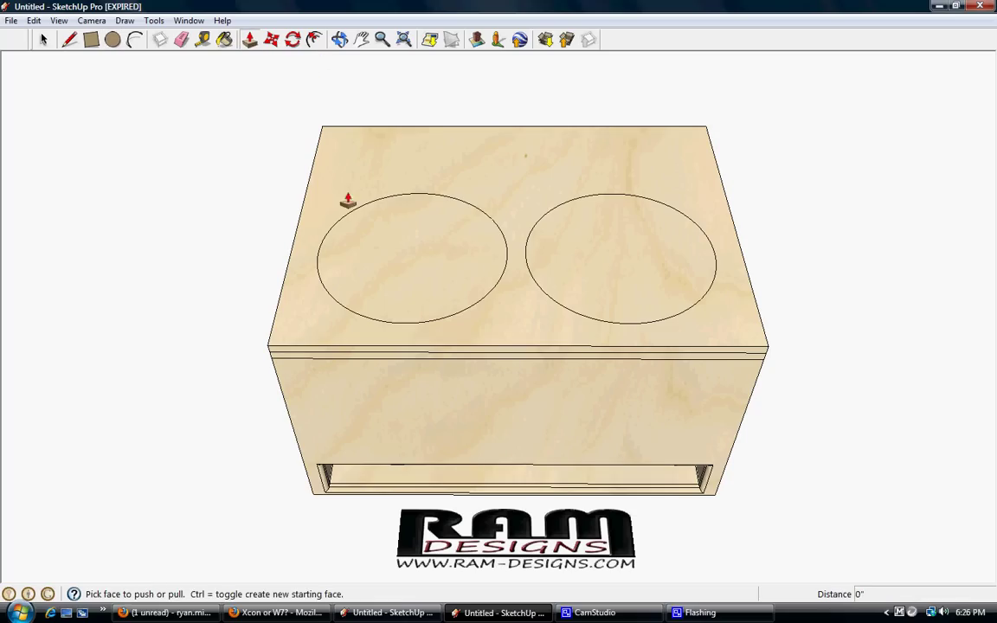
click(363, 230)
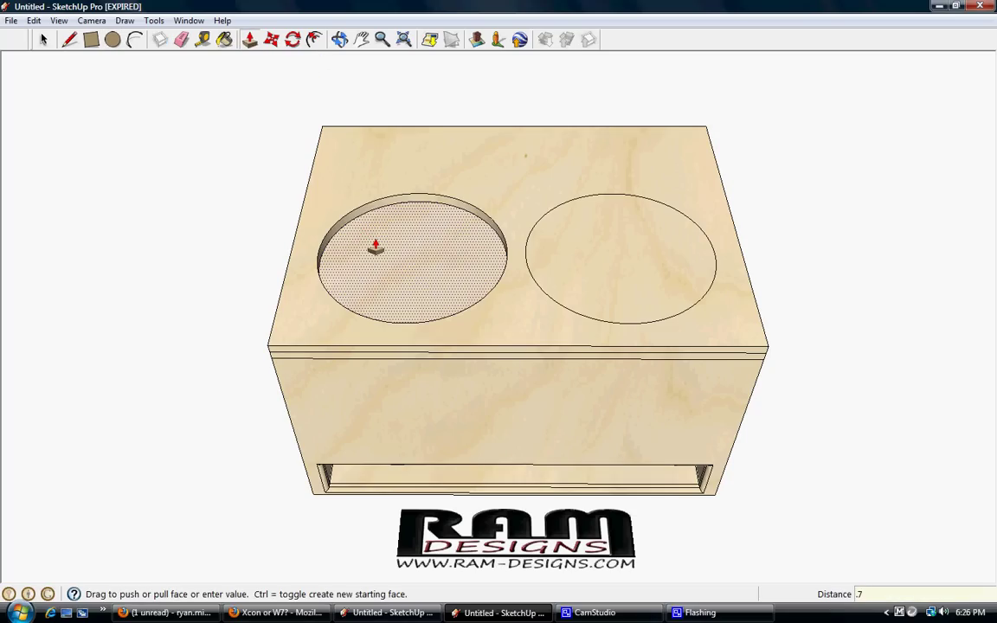
click(590, 262)
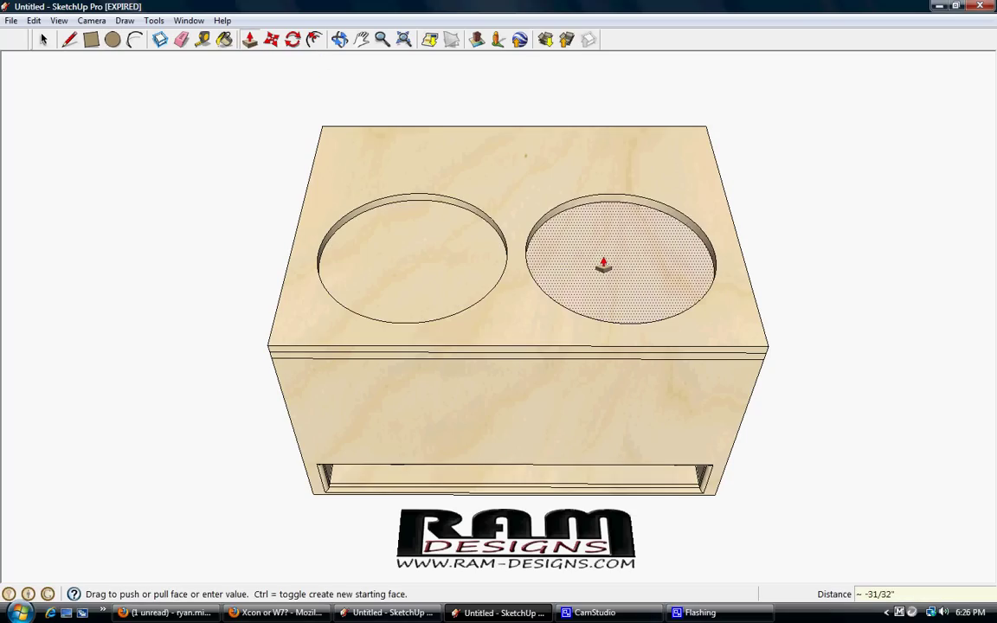
key(Return)
click(113, 39)
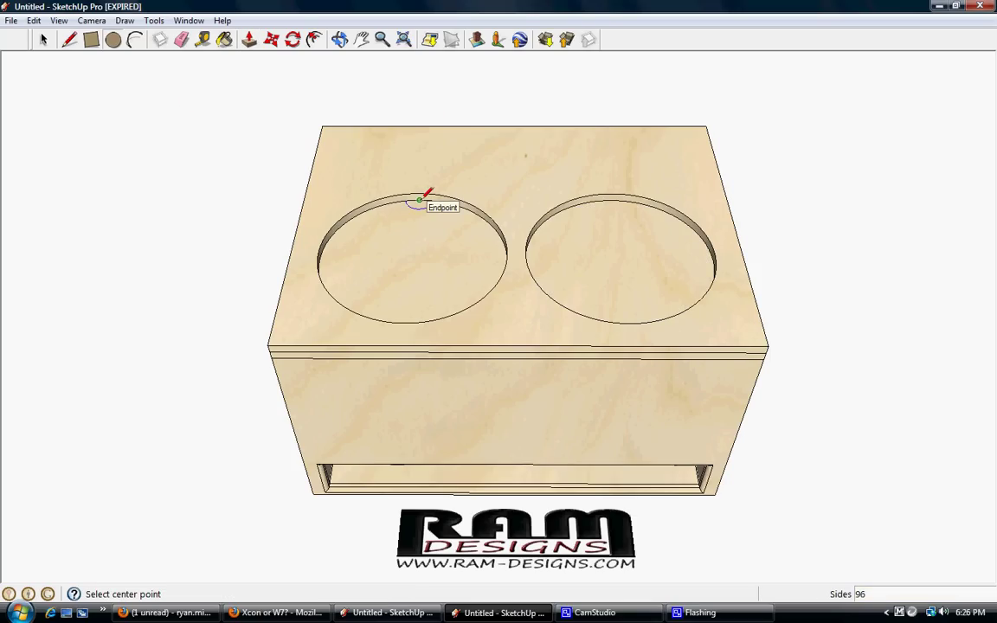
Draw concentric 7"-radius circles centred in each speaker recess.
click(412, 260)
text(7)
key(Return)
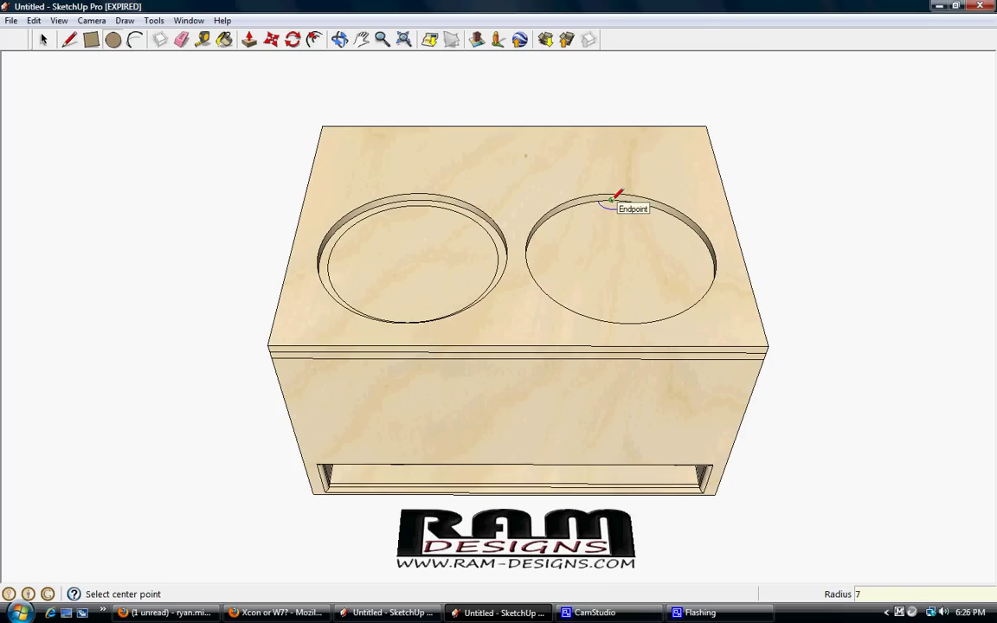
click(619, 261)
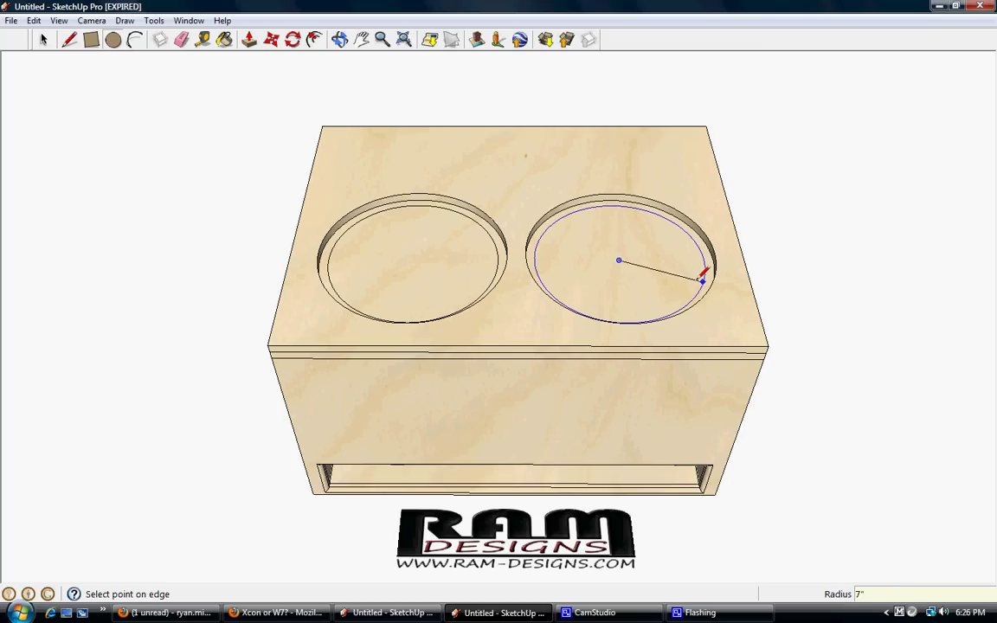
click(703, 275)
Push both 7" circles through the top and orbit to view the openings.
click(248, 39)
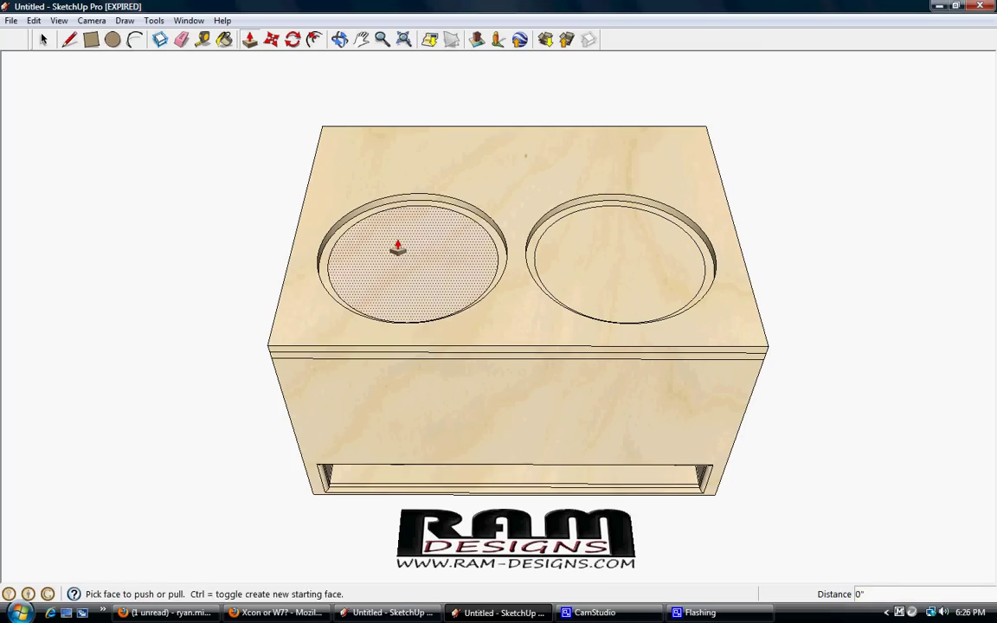
click(398, 248)
click(414, 254)
click(607, 269)
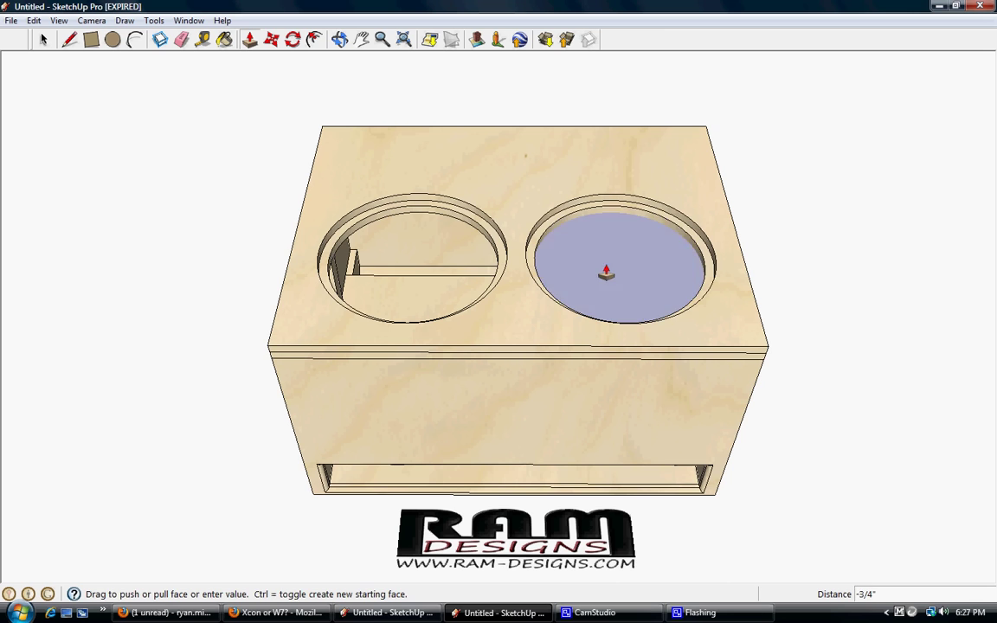
click(606, 272)
click(339, 39)
mouse_move(327, 85)
mouse_down()
mouse_move(372, 162)
mouse_move(418, 187)
mouse_move(534, 205)
mouse_move(605, 173)
mouse_move(402, 349)
mouse_move(459, 362)
mouse_move(592, 319)
mouse_move(549, 253)
mouse_move(467, 178)
mouse_move(330, 469)
mouse_move(348, 454)
mouse_move(178, 360)
mouse_up()
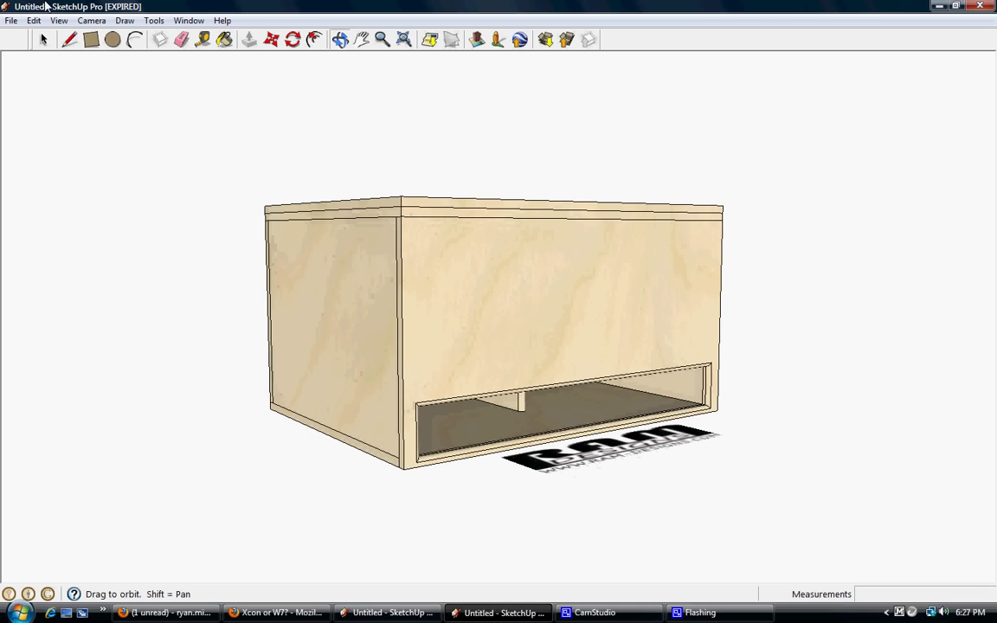
click(59, 20)
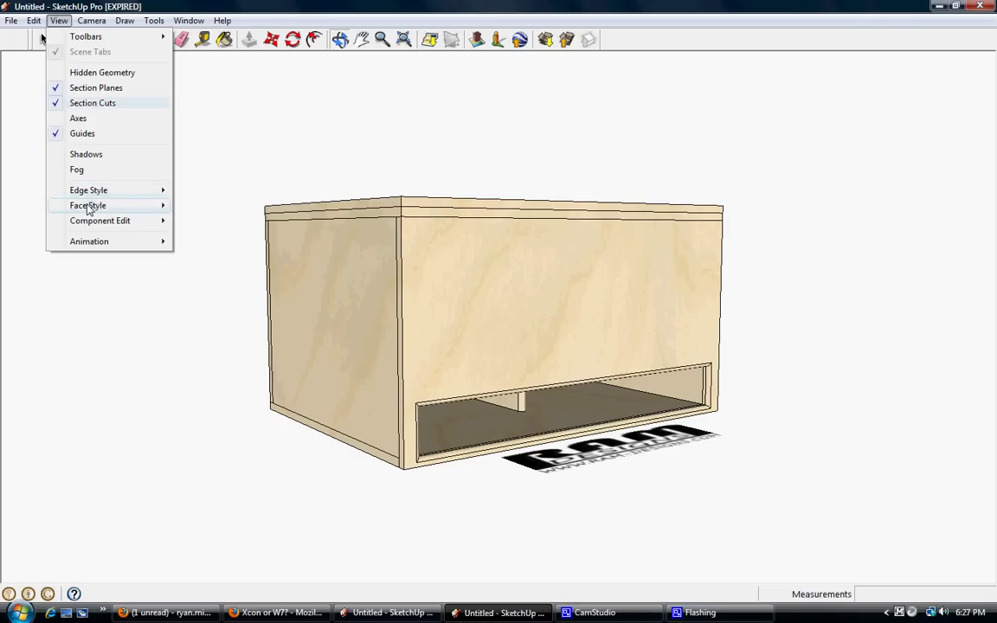
mouse_move(87, 205)
click(201, 201)
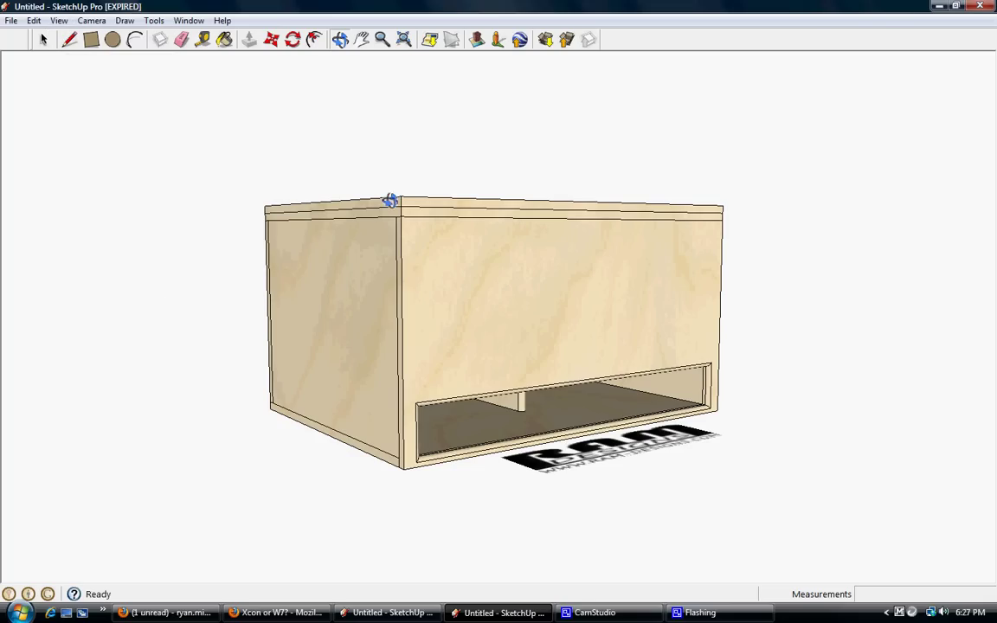
key(x)
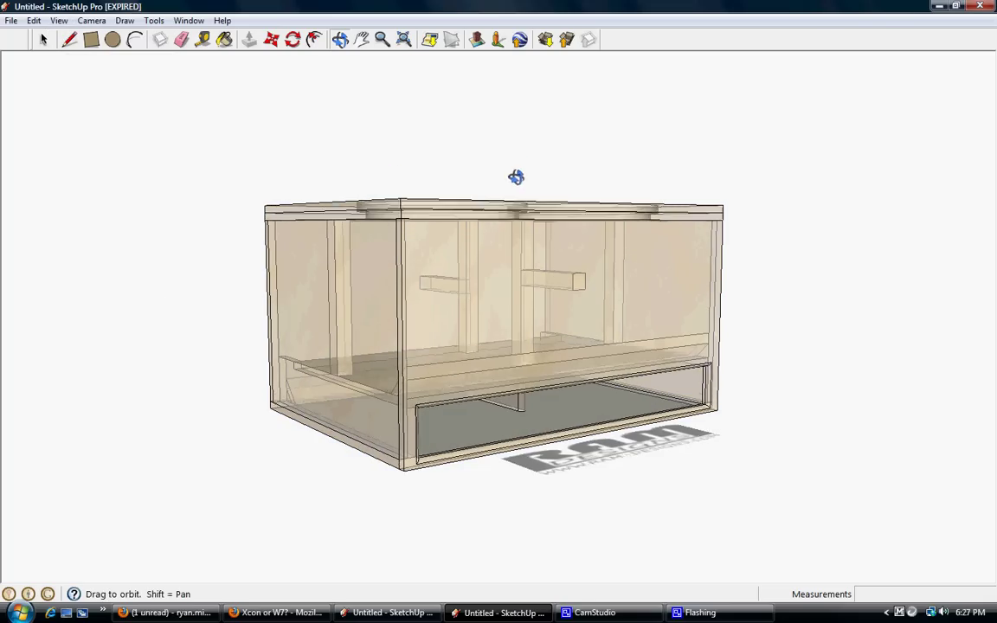
mouse_move(515, 177)
mouse_down()
mouse_move(518, 225)
mouse_move(574, 285)
mouse_move(681, 303)
mouse_move(247, 340)
mouse_move(416, 329)
mouse_move(467, 349)
mouse_move(600, 367)
mouse_move(116, 309)
mouse_move(200, 368)
mouse_move(324, 324)
mouse_move(4, 253)
mouse_move(83, 401)
mouse_move(346, 356)
mouse_move(416, 361)
mouse_move(363, 329)
mouse_move(364, 377)
mouse_move(468, 476)
mouse_move(719, 549)
mouse_move(667, 476)
mouse_move(539, 464)
mouse_move(569, 437)
mouse_move(475, 179)
mouse_move(366, 429)
mouse_up()
mouse_move(465, 153)
mouse_down()
mouse_move(304, 534)
mouse_move(295, 517)
mouse_up()
drag(384, 289, 439, 239)
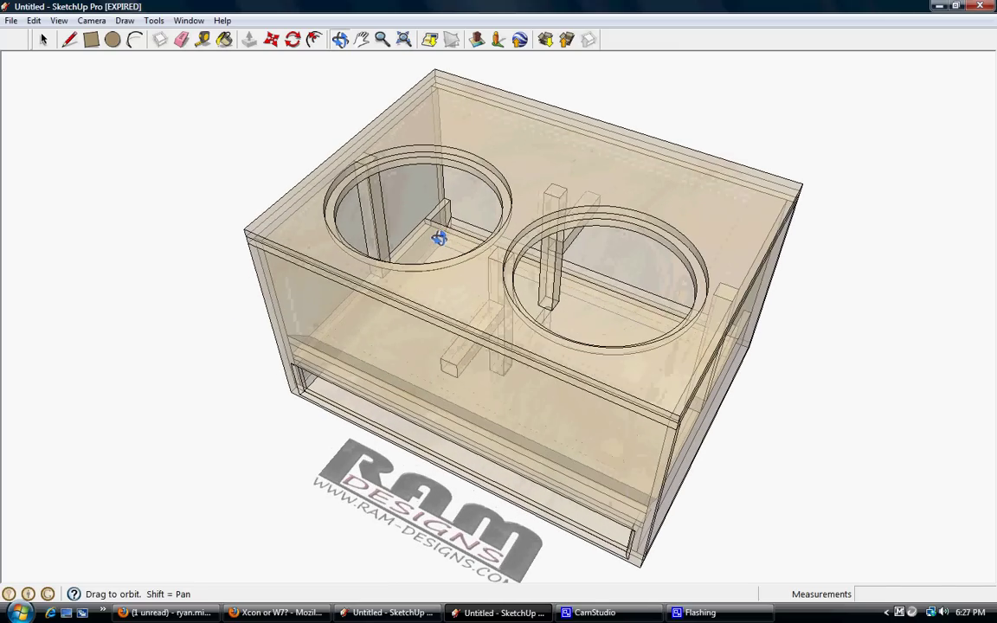
mouse_move(425, 355)
mouse_down()
mouse_move(558, 263)
mouse_move(600, 258)
mouse_up()
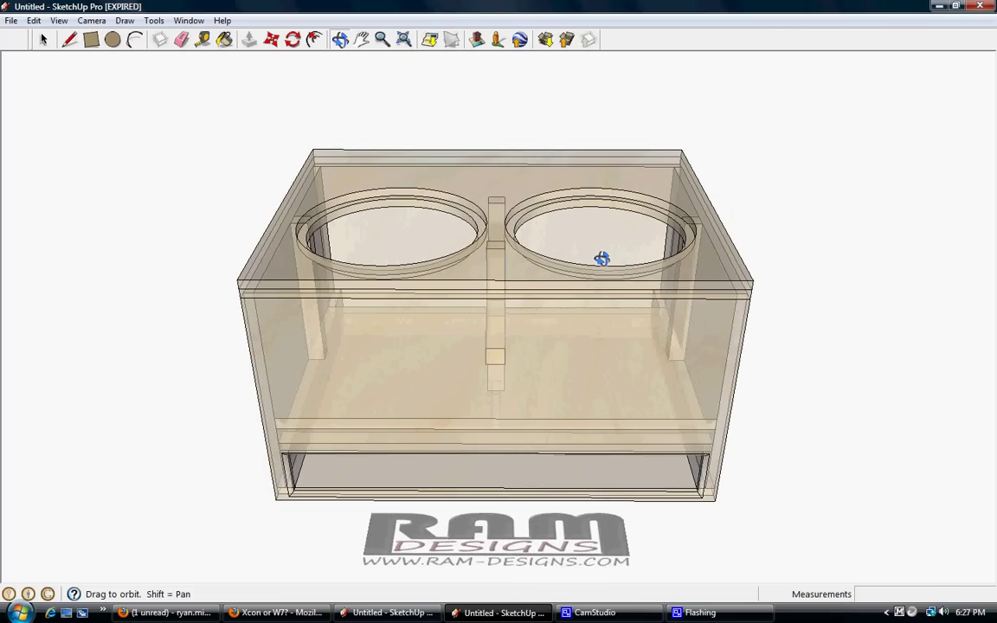
click(58, 20)
mouse_move(89, 205)
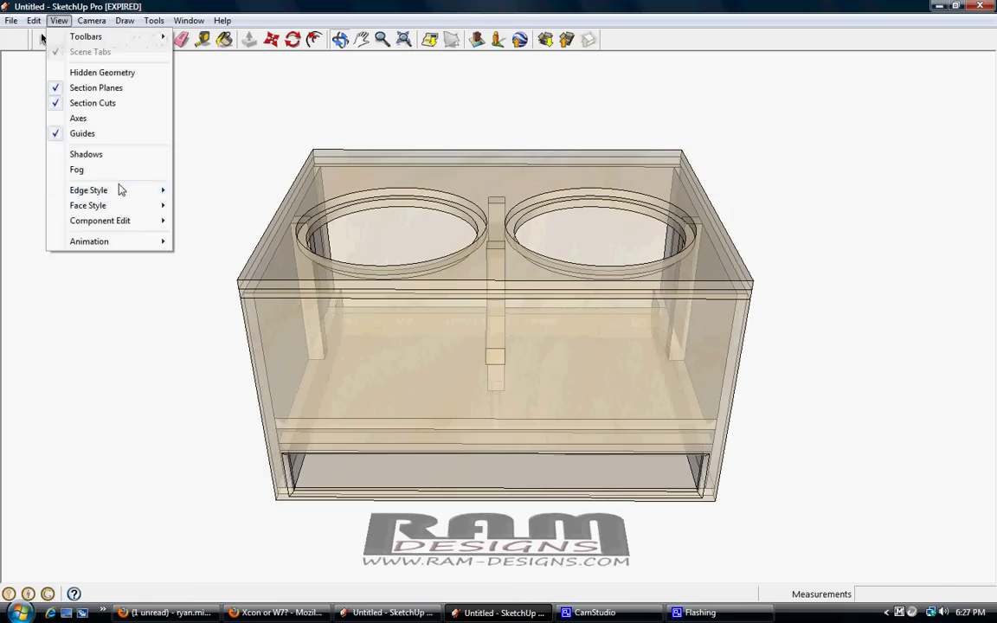
click(204, 210)
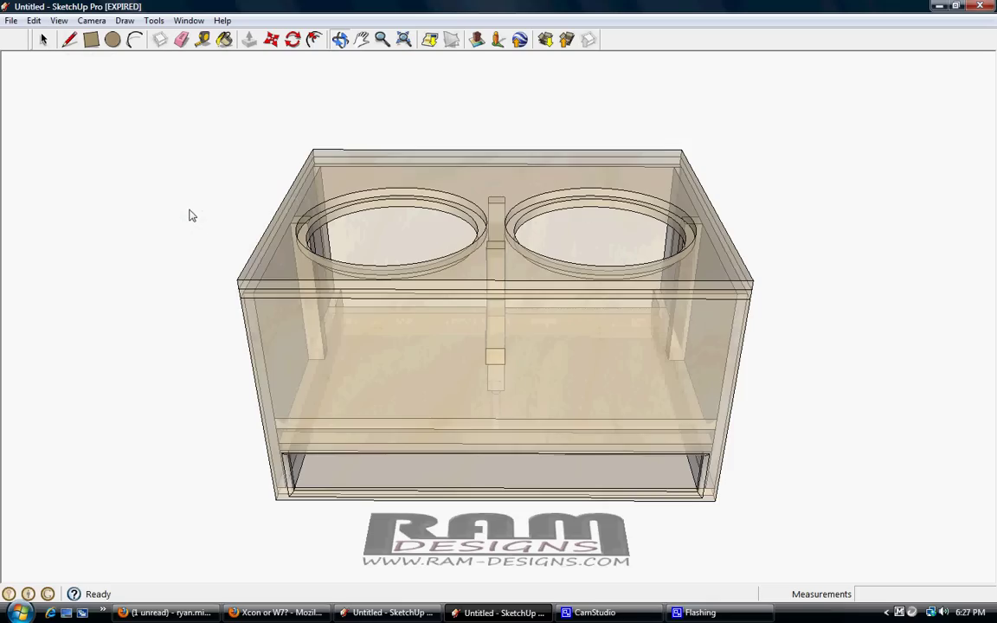
scroll(319, 539, up, 1)
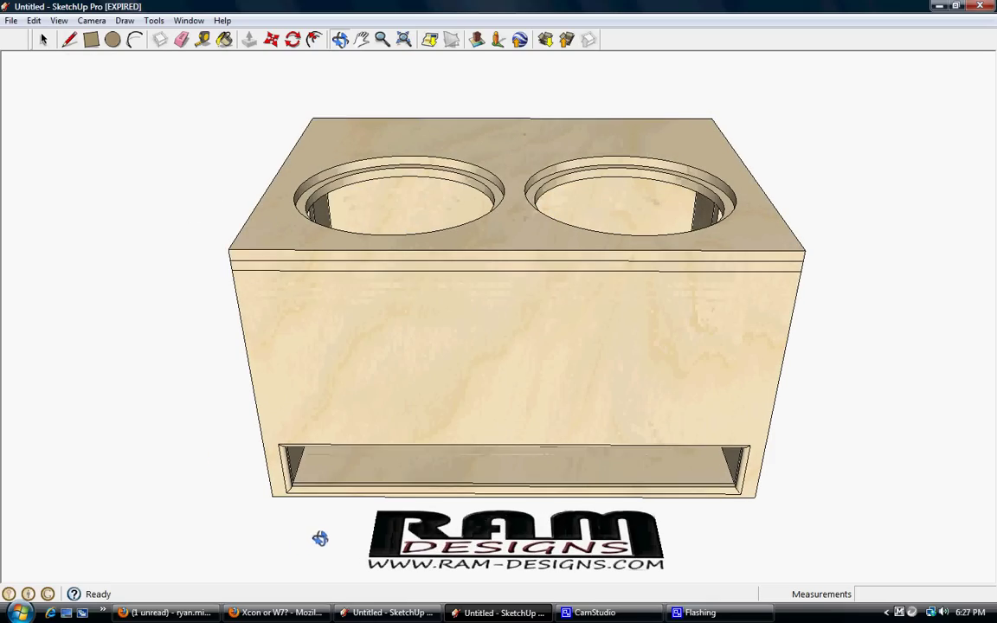